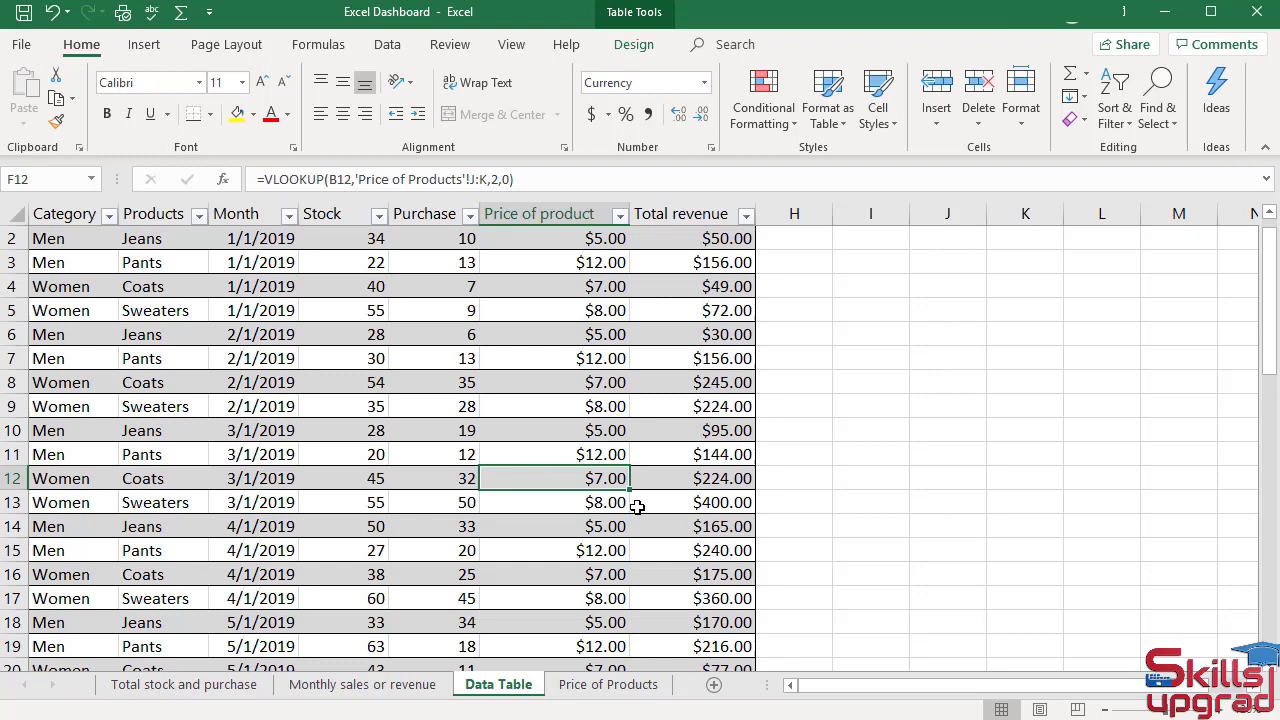
# - Insert a PivotChart based on the data table, placed on a new worksheet
pyautogui.click(156, 50)
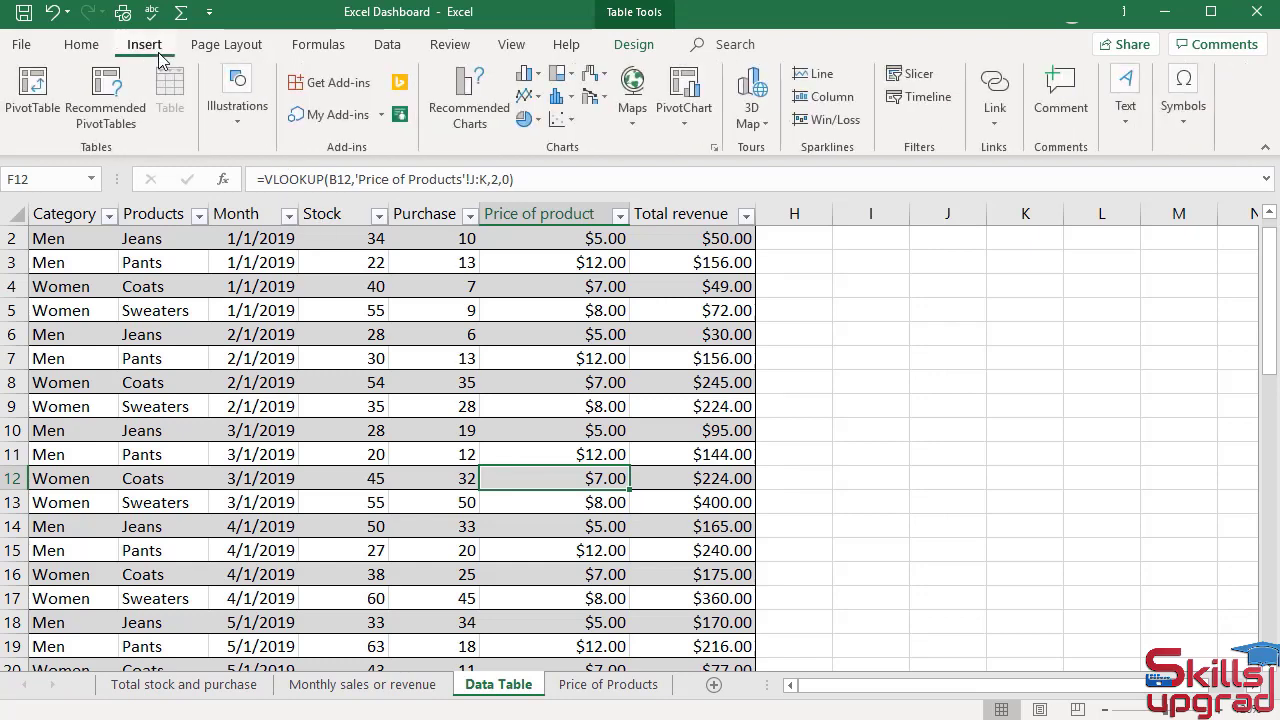
pyautogui.click(690, 90)
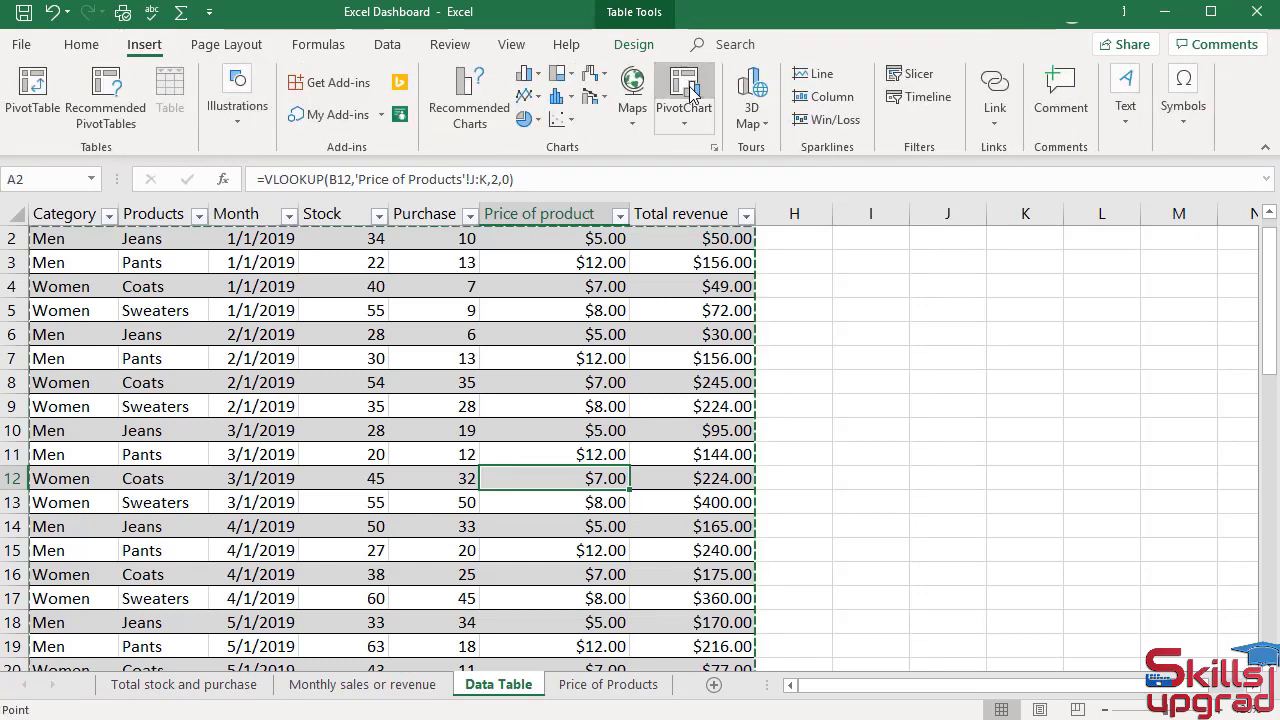
pyautogui.click(930, 330)
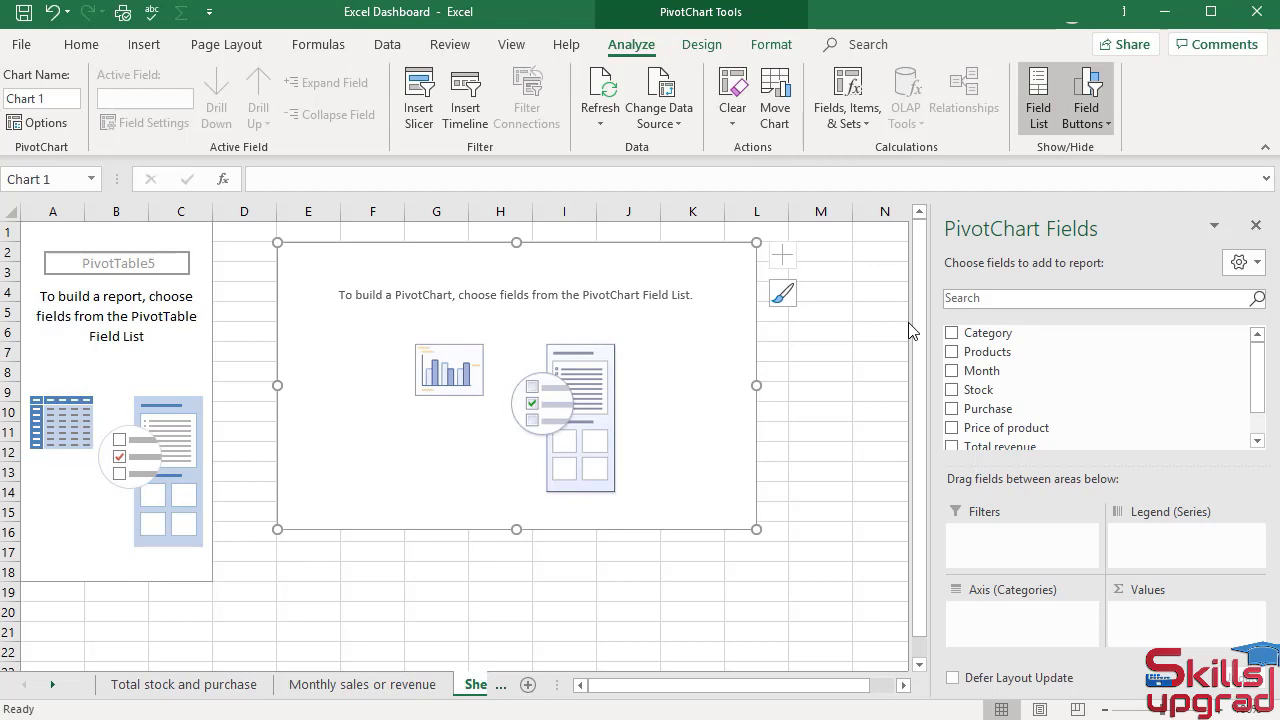
# - Rename the new PivotChart worksheet as "Stock and purchase"
pyautogui.click(476, 685)
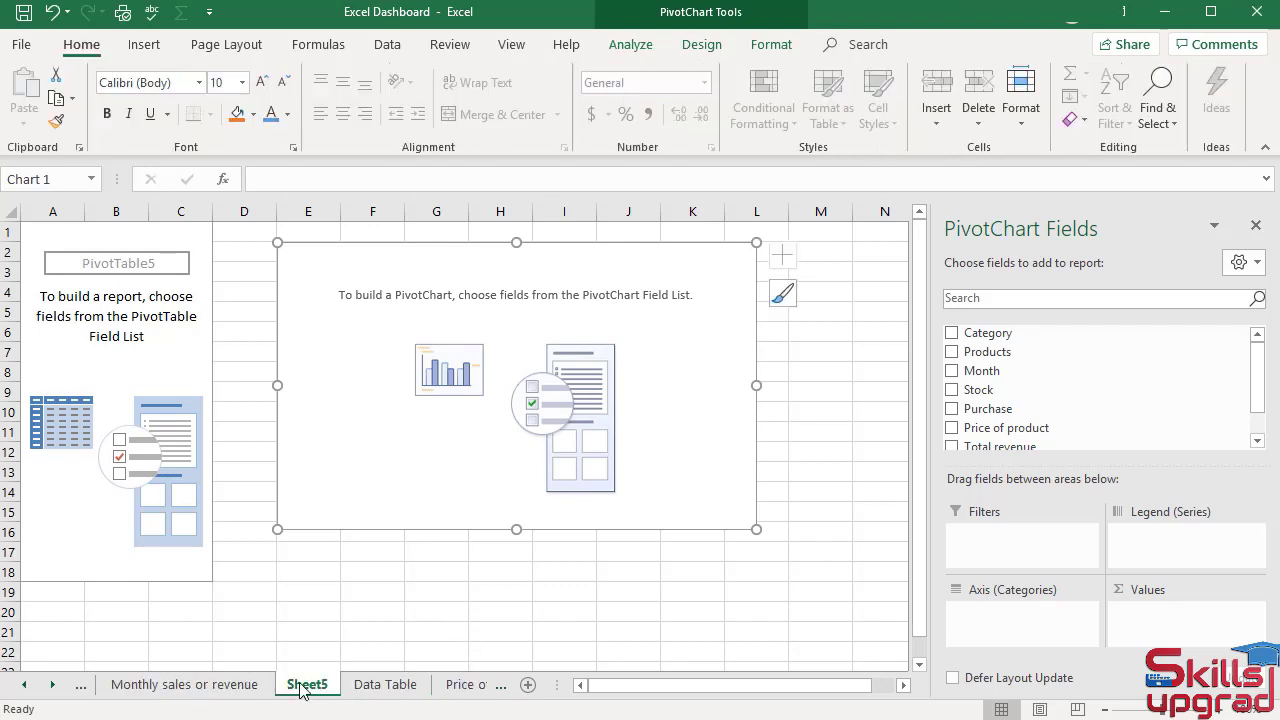
pyautogui.doubleClick(301, 686)
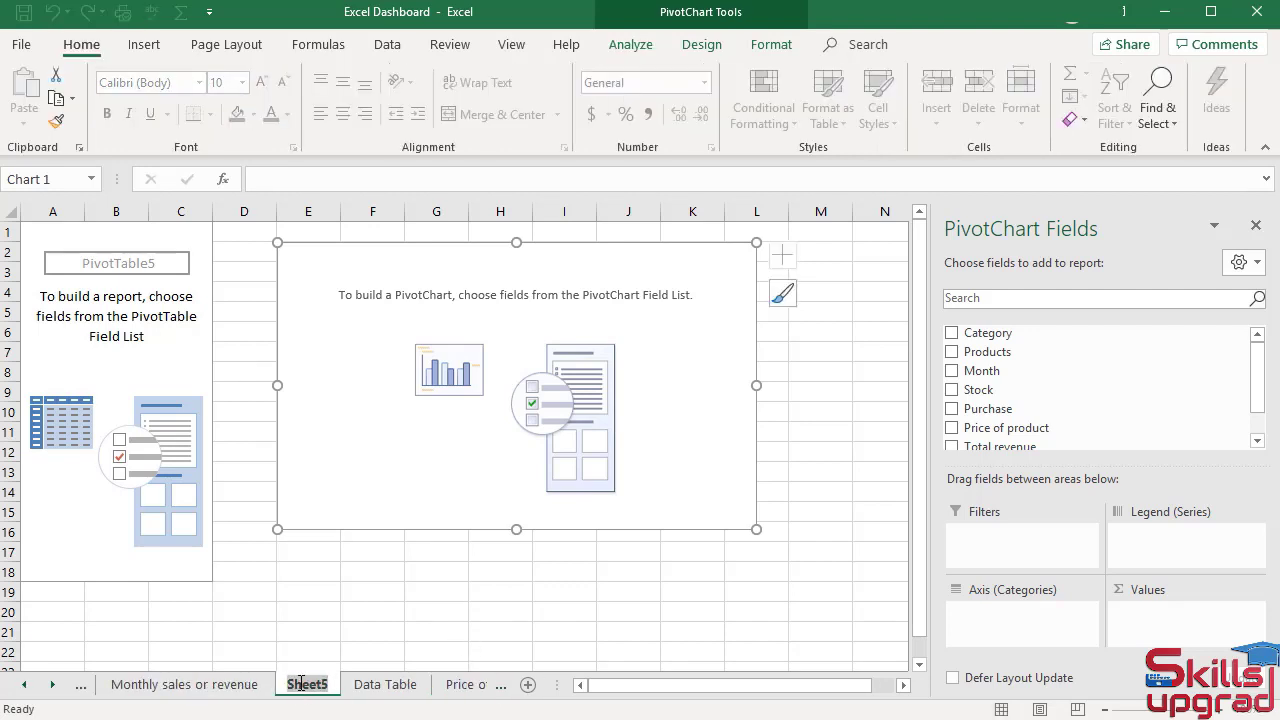
pyautogui.write('St')
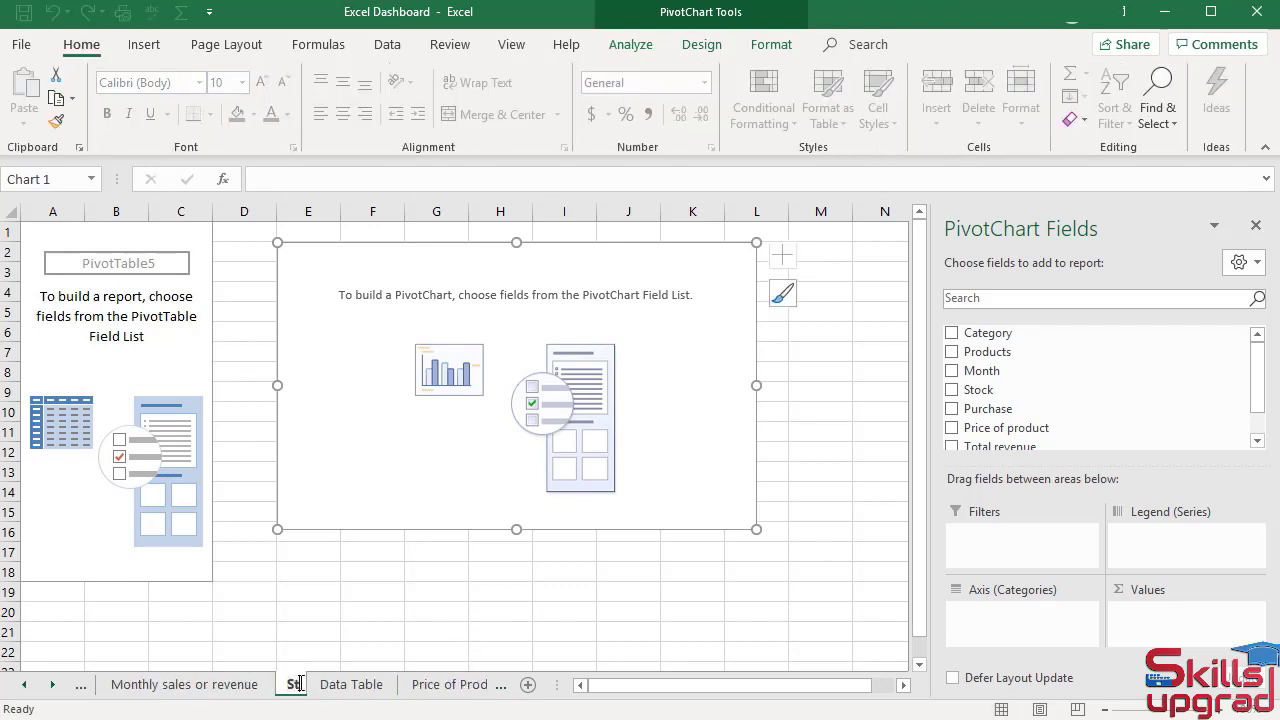
pyautogui.write('ock and purchase')
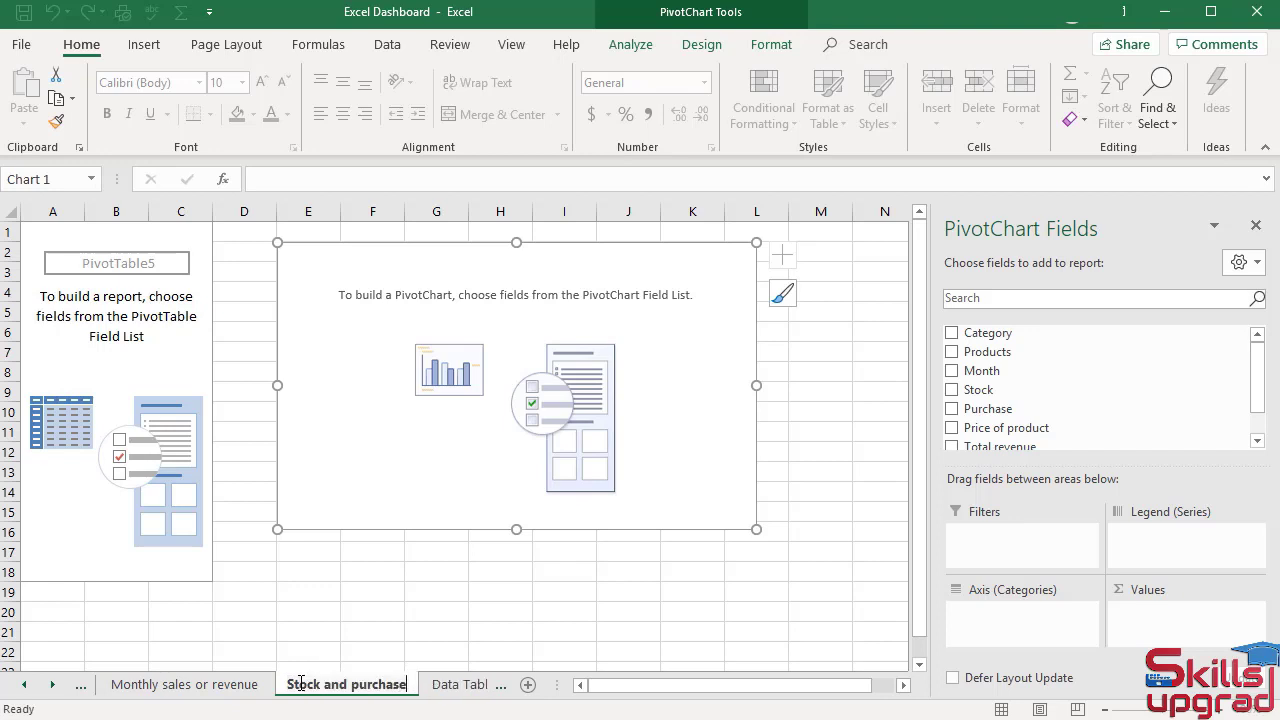
pyautogui.press('Return')
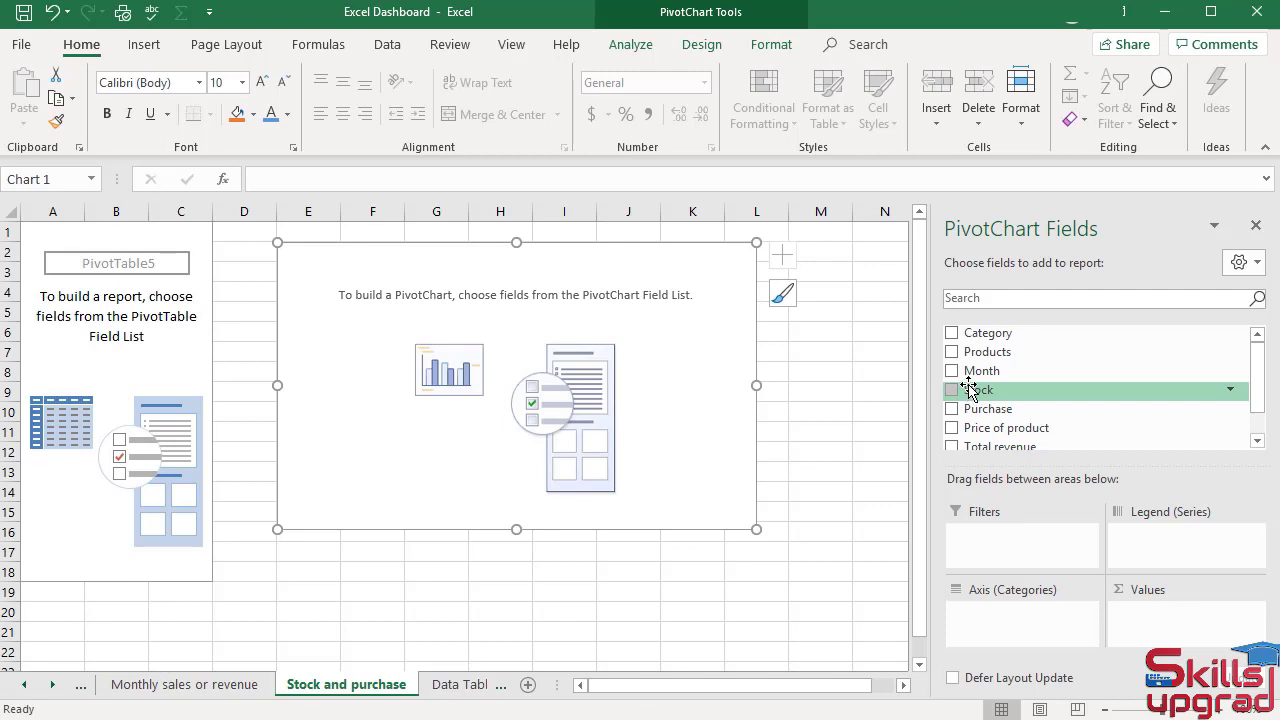
# - Add the Stock and Purchase fields to the PivotChart's values and hide all field buttons on the chart
pyautogui.moveTo(968, 390); pyautogui.dragTo(1143, 625)
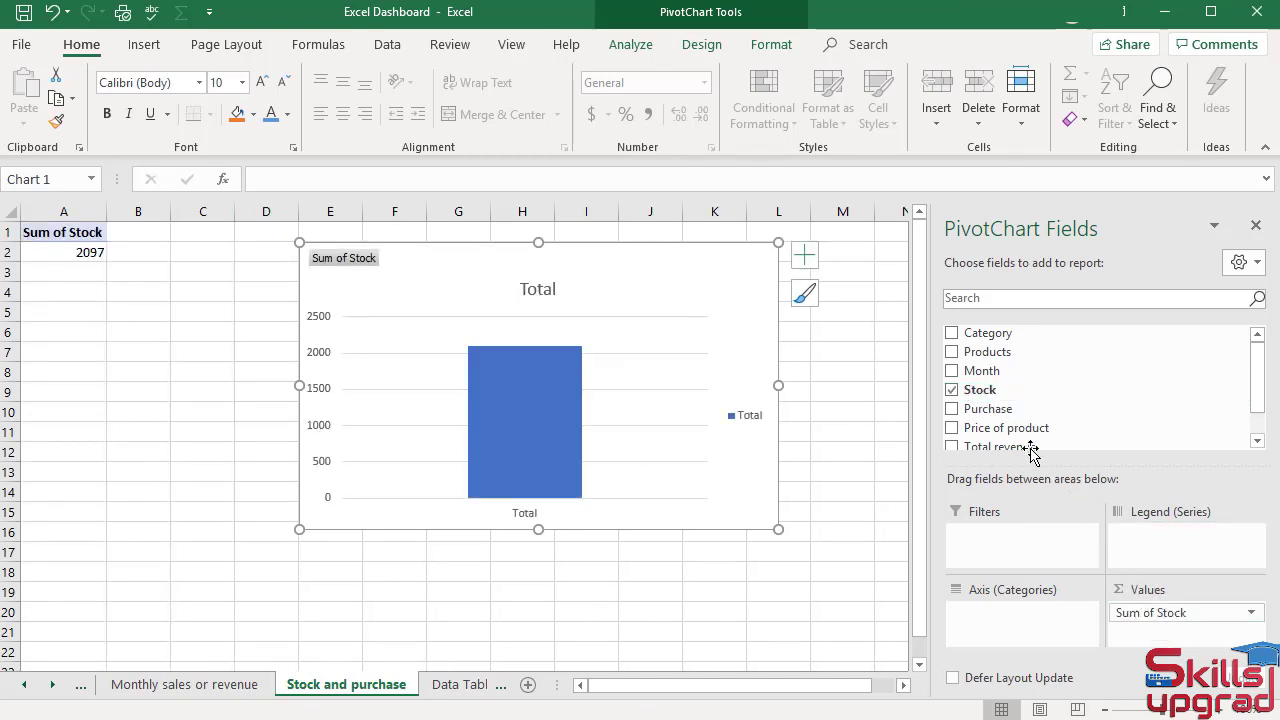
pyautogui.moveTo(995, 416); pyautogui.dragTo(1173, 640)
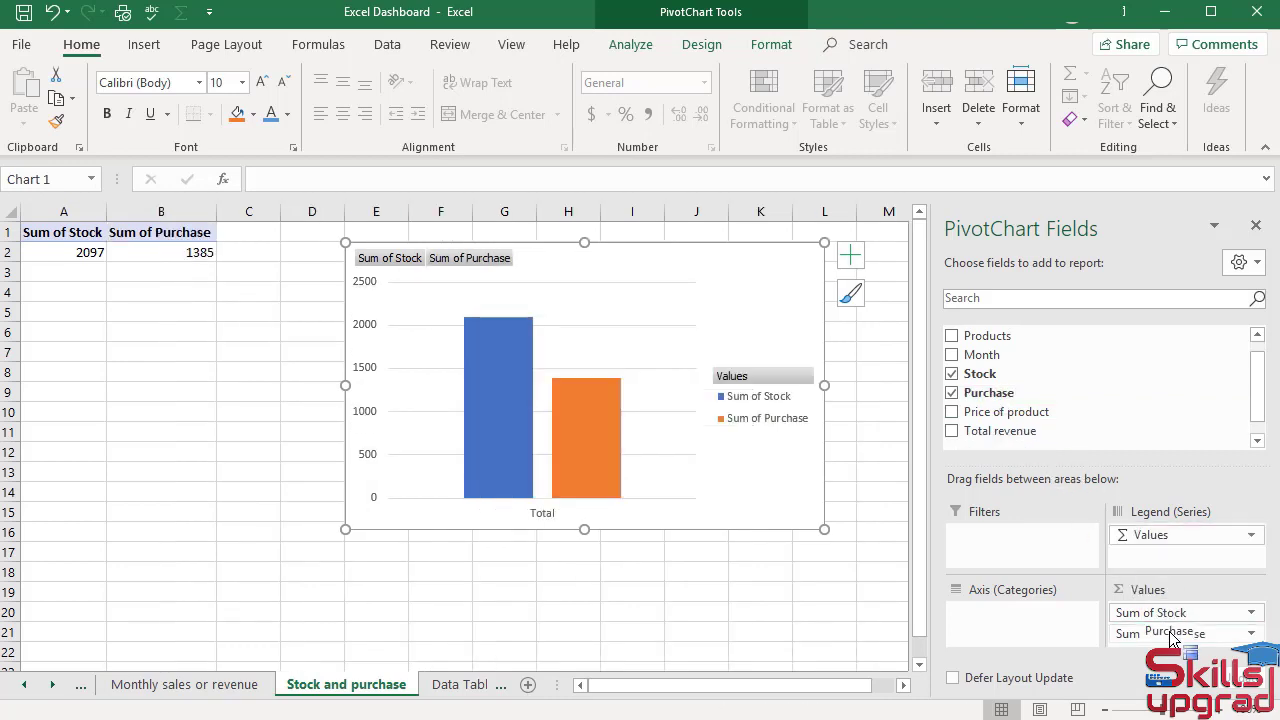
pyautogui.rightClick(744, 385)
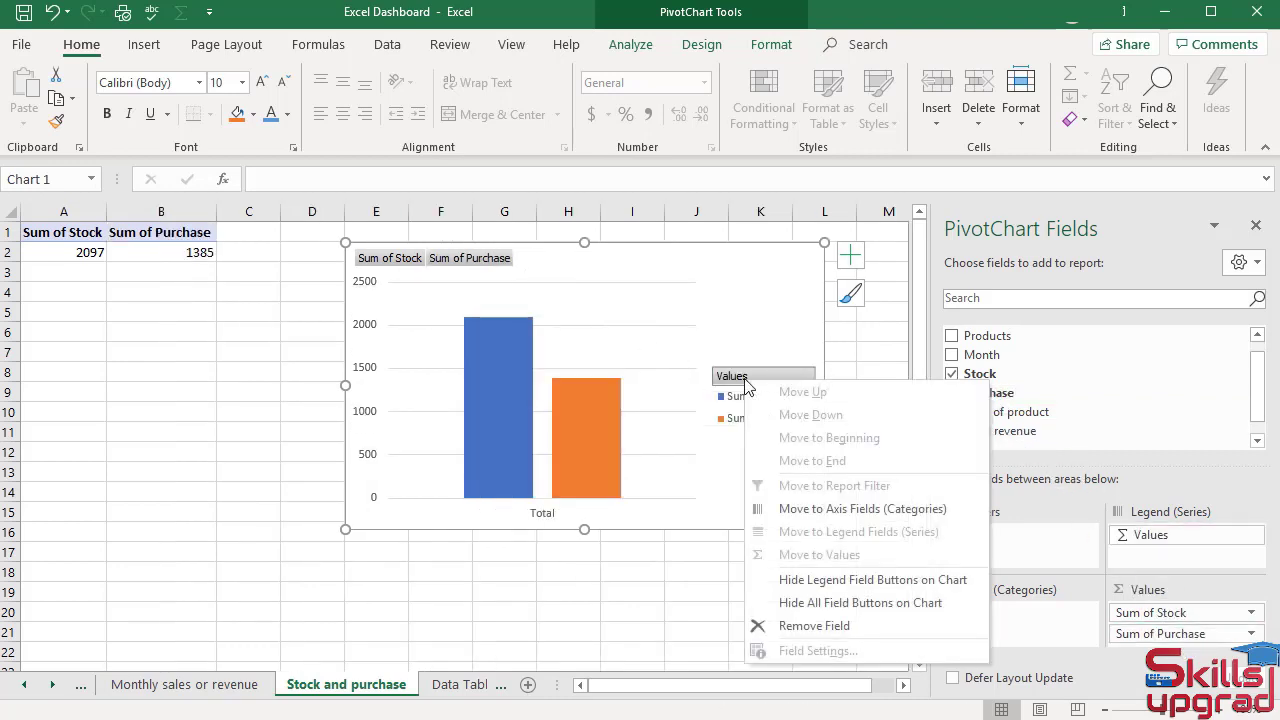
pyautogui.click(838, 603)
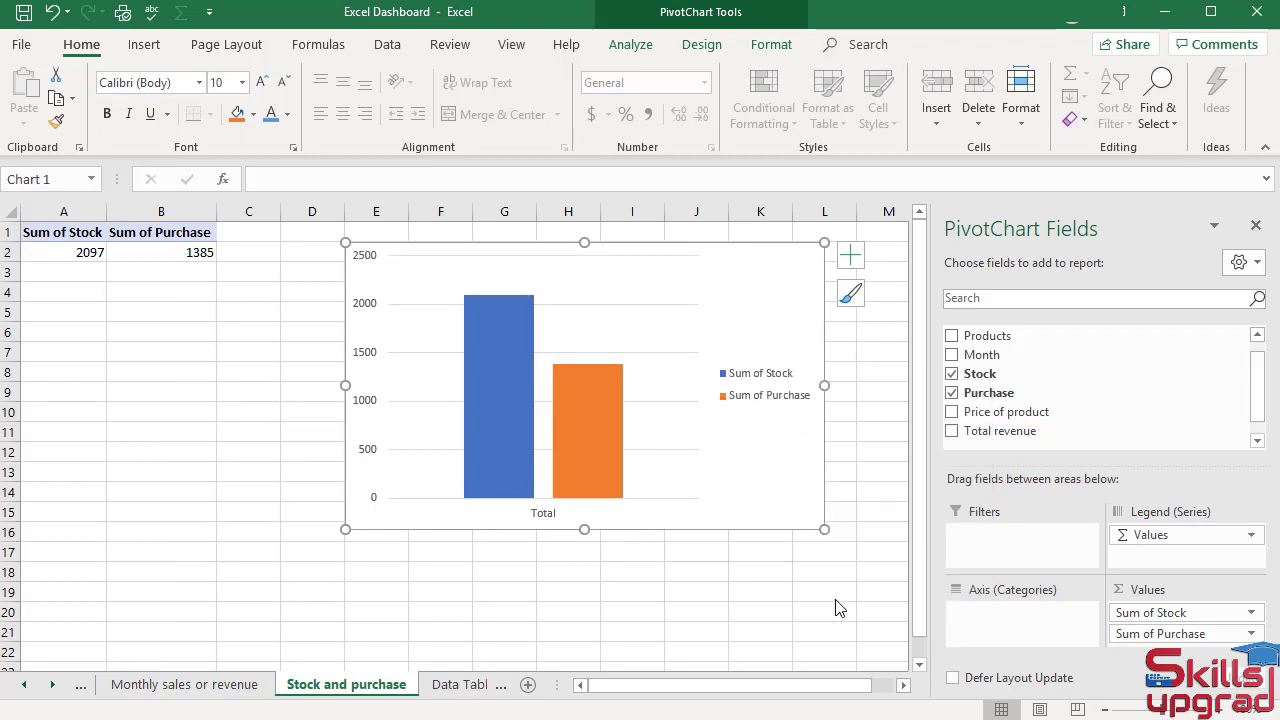
# - Remove the primary vertical axis and the gridlines from the stock and purchase chart
pyautogui.click(850, 256)
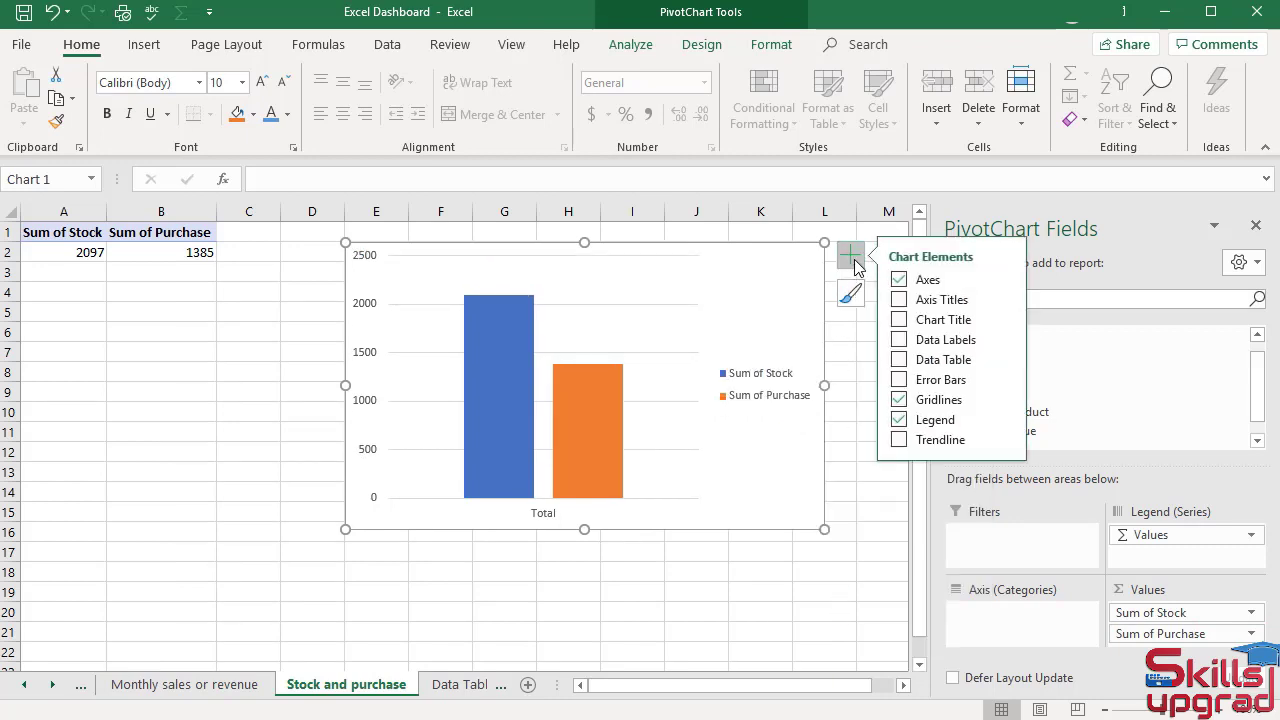
pyautogui.click(1006, 280)
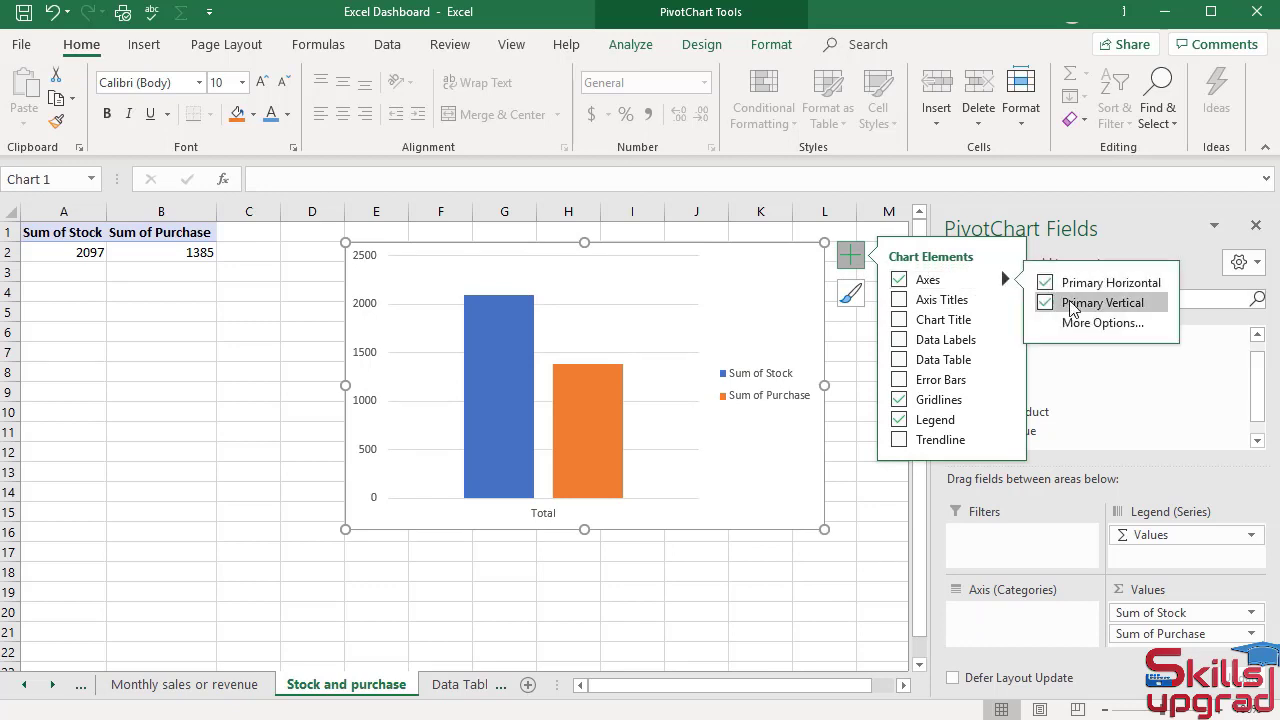
pyautogui.click(1045, 304)
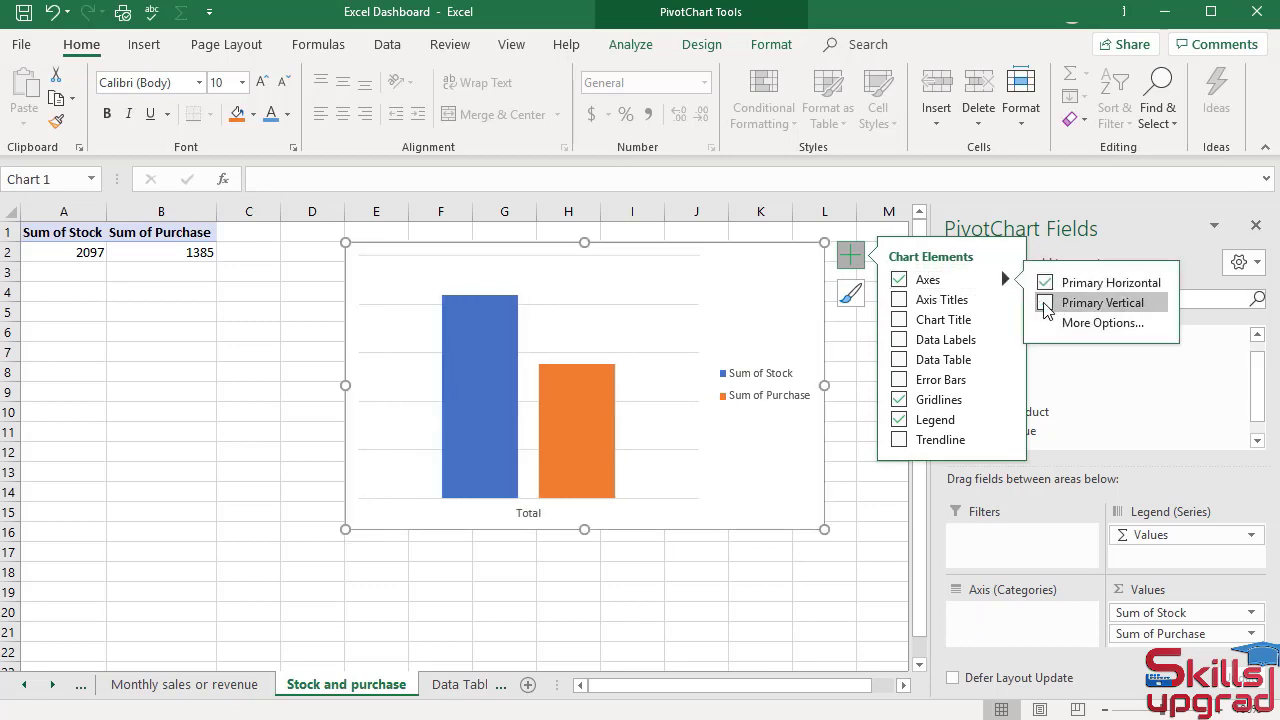
pyautogui.click(900, 401)
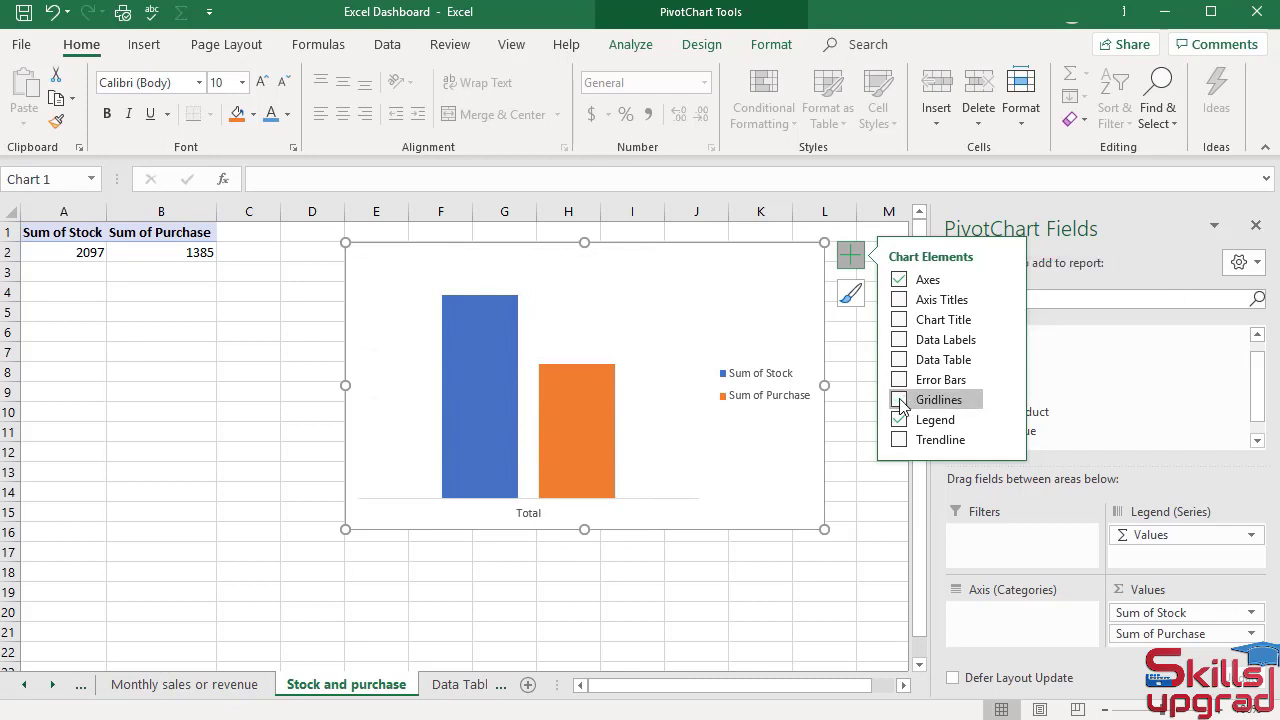
# - Place the chart's legend at the bottom of the chart
pyautogui.click(1005, 420)
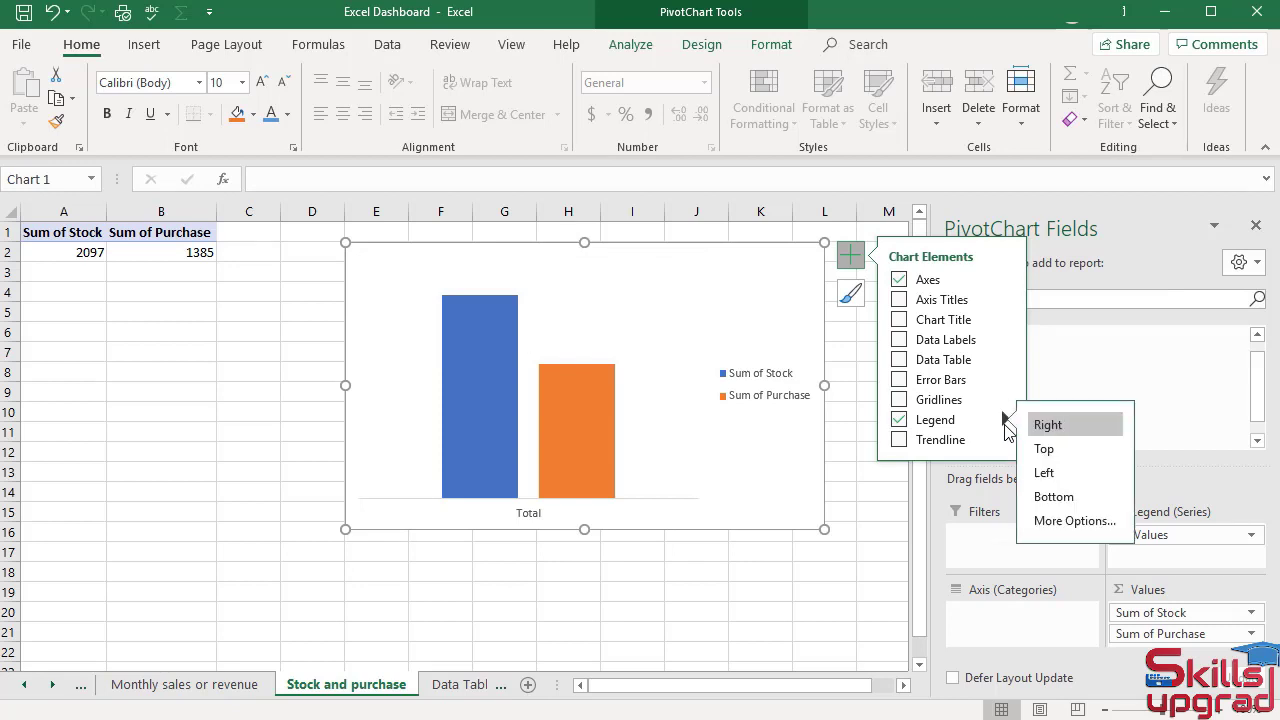
pyautogui.click(1058, 498)
pyautogui.click(857, 270)
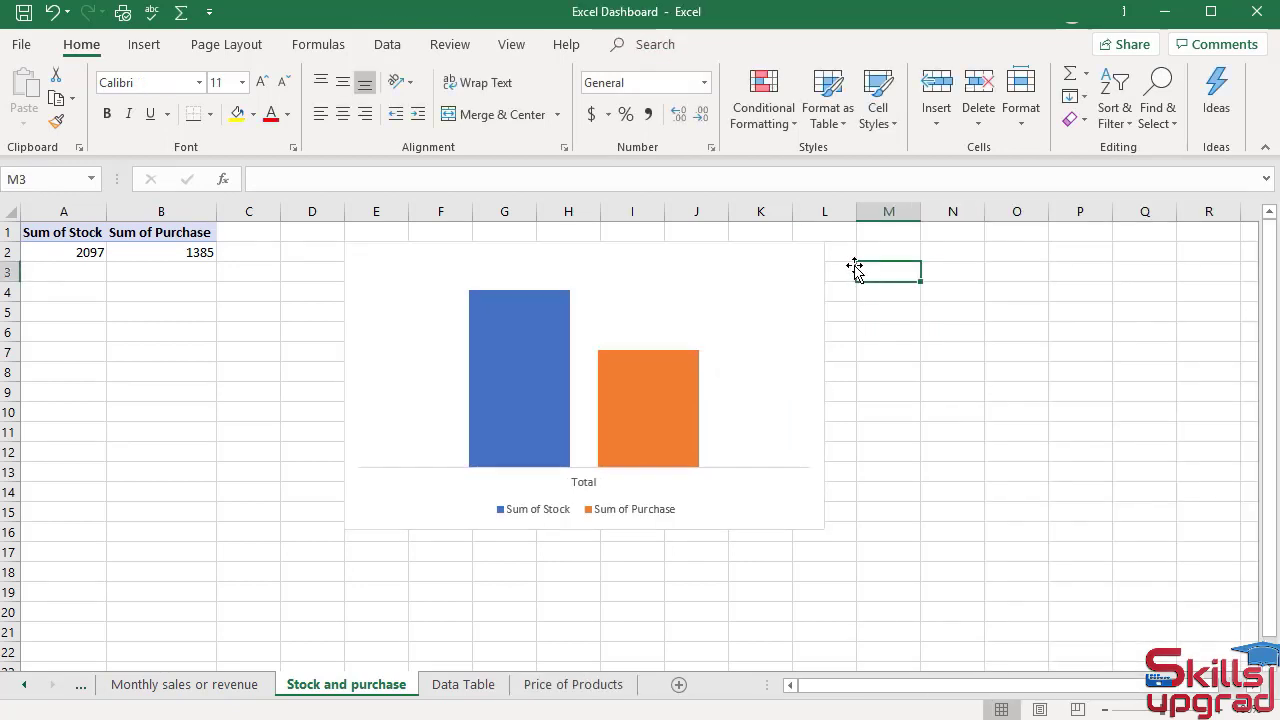
# - Start a calculated field for the PivotChart with an IF formula whose condition is Stock> Purchase
pyautogui.click(797, 330)
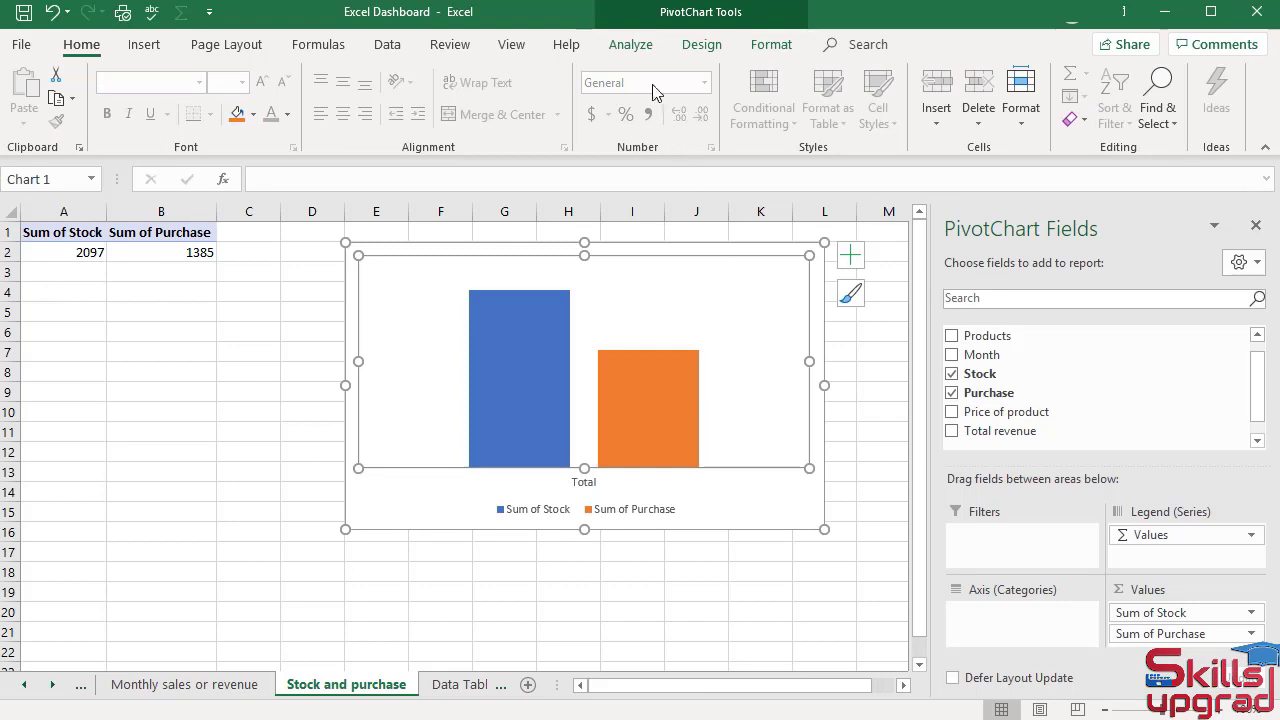
pyautogui.click(632, 45)
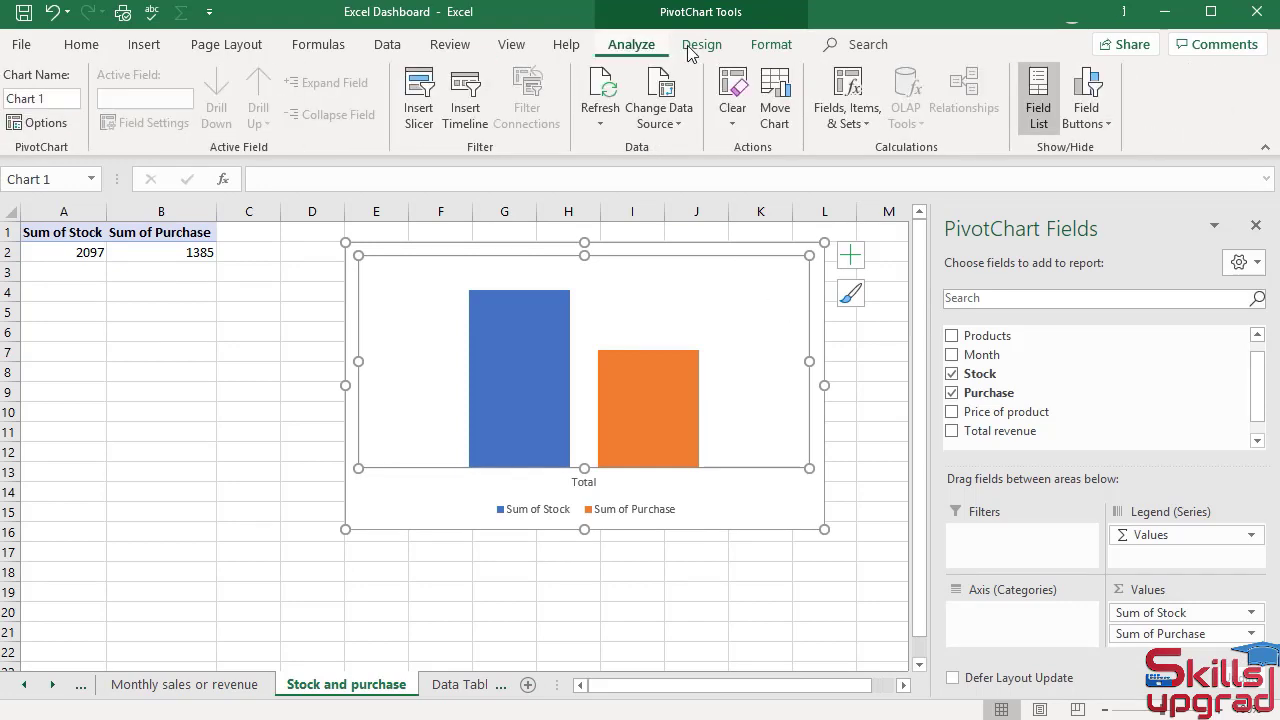
pyautogui.click(869, 125)
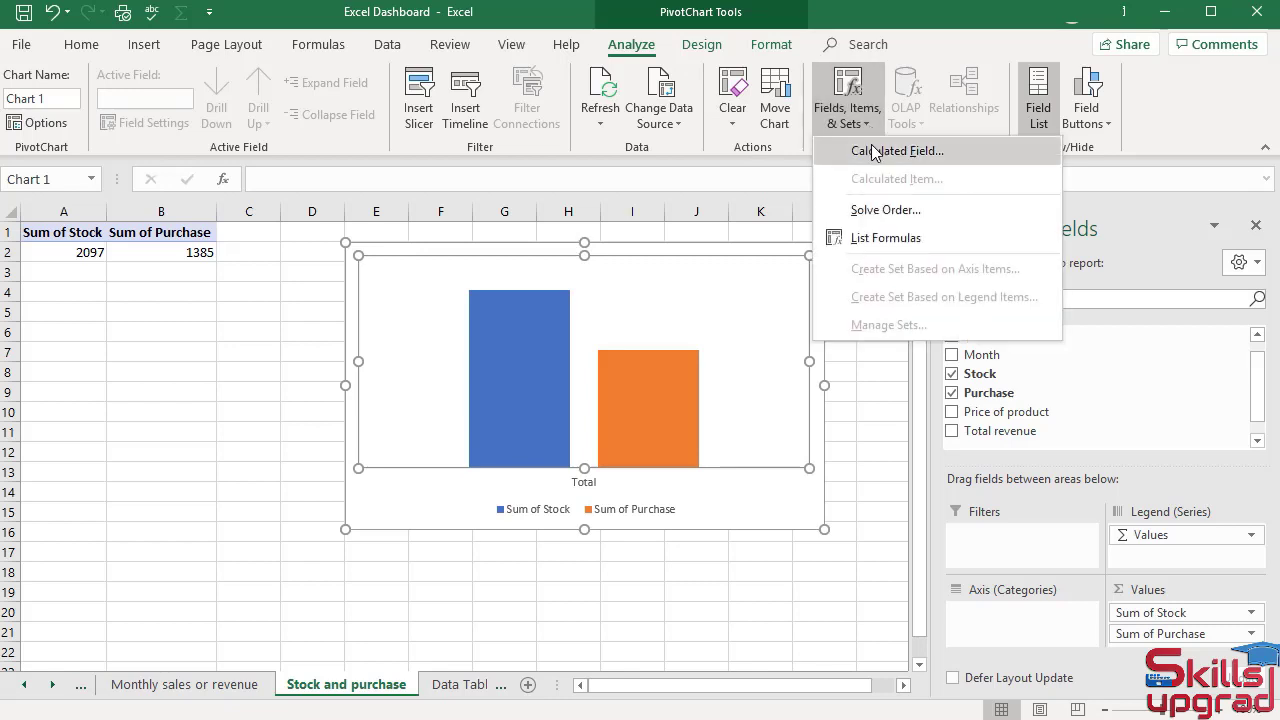
pyautogui.click(869, 150)
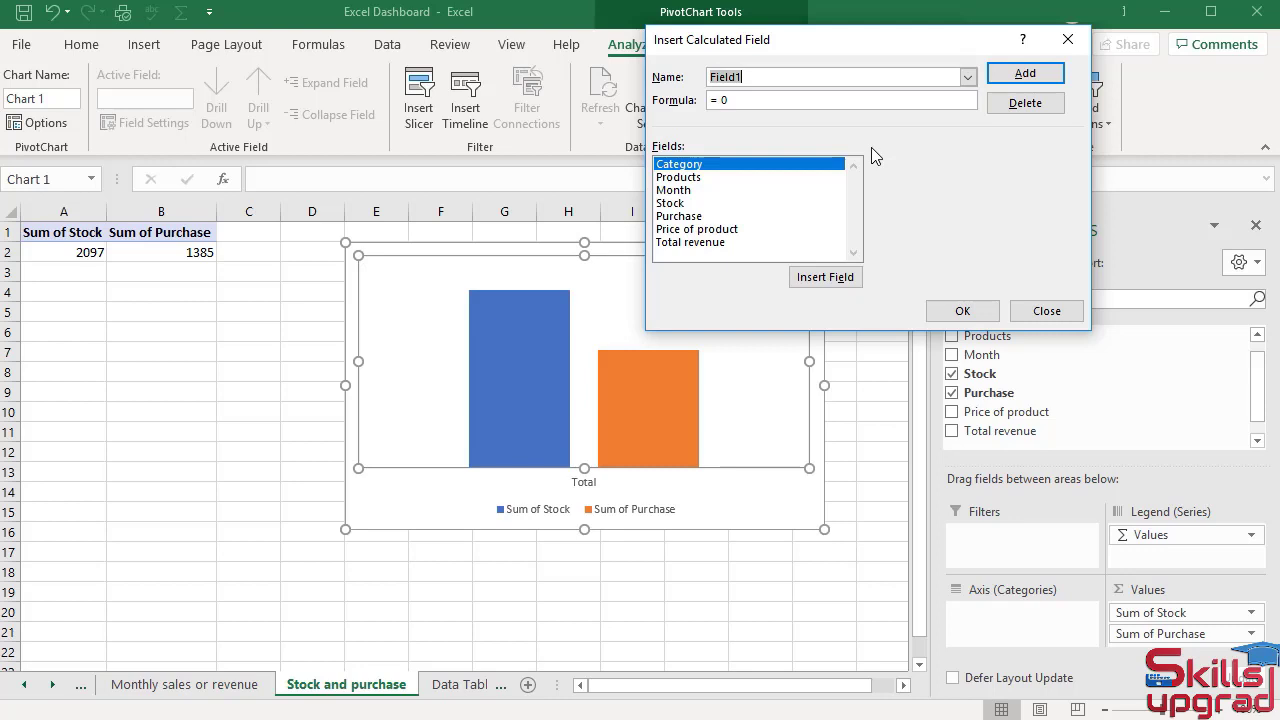
pyautogui.click(732, 101)
pyautogui.press('BackSpace')
pyautogui.press('BackSpace')
pyautogui.write('IF')
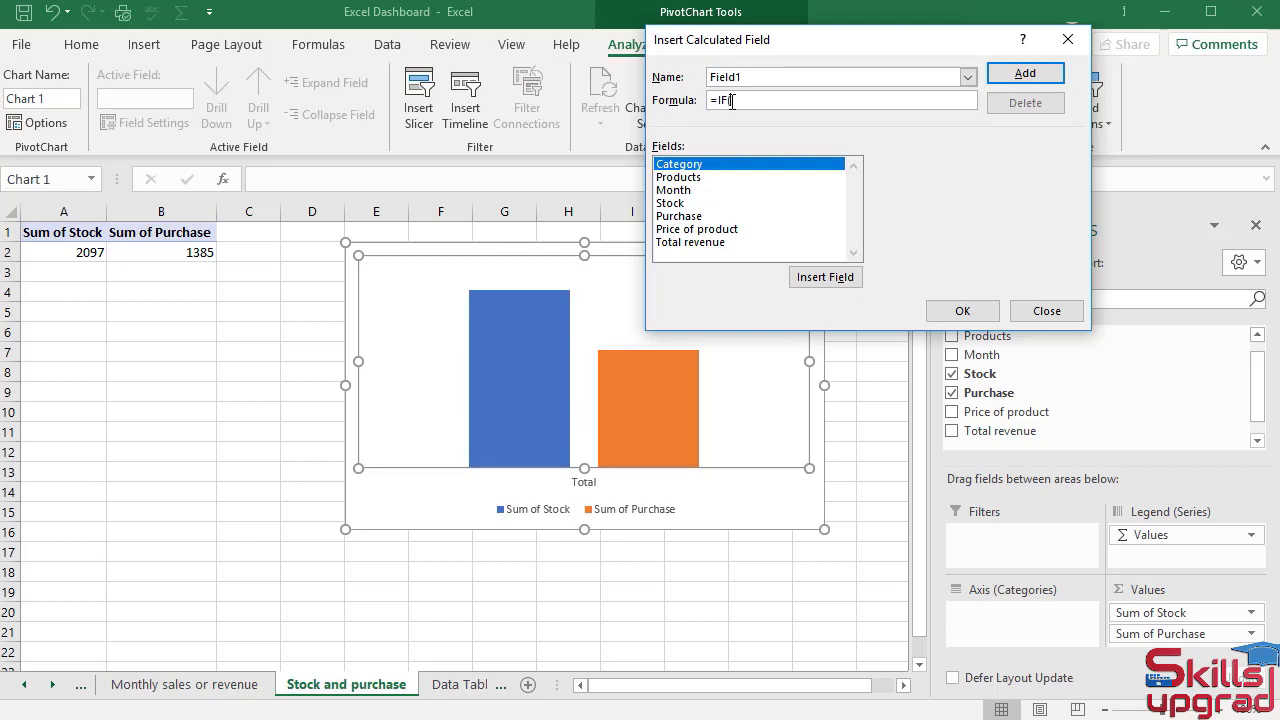
pyautogui.write('(')
pyautogui.click(675, 205)
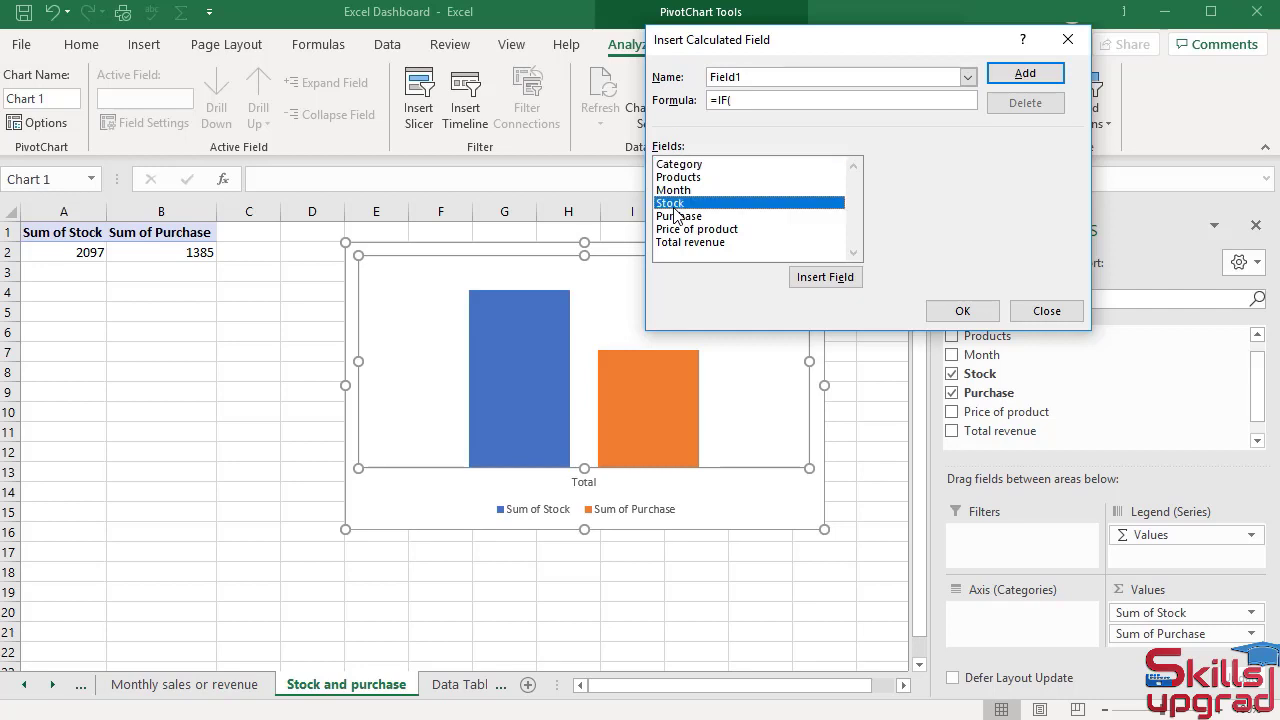
pyautogui.click(815, 281)
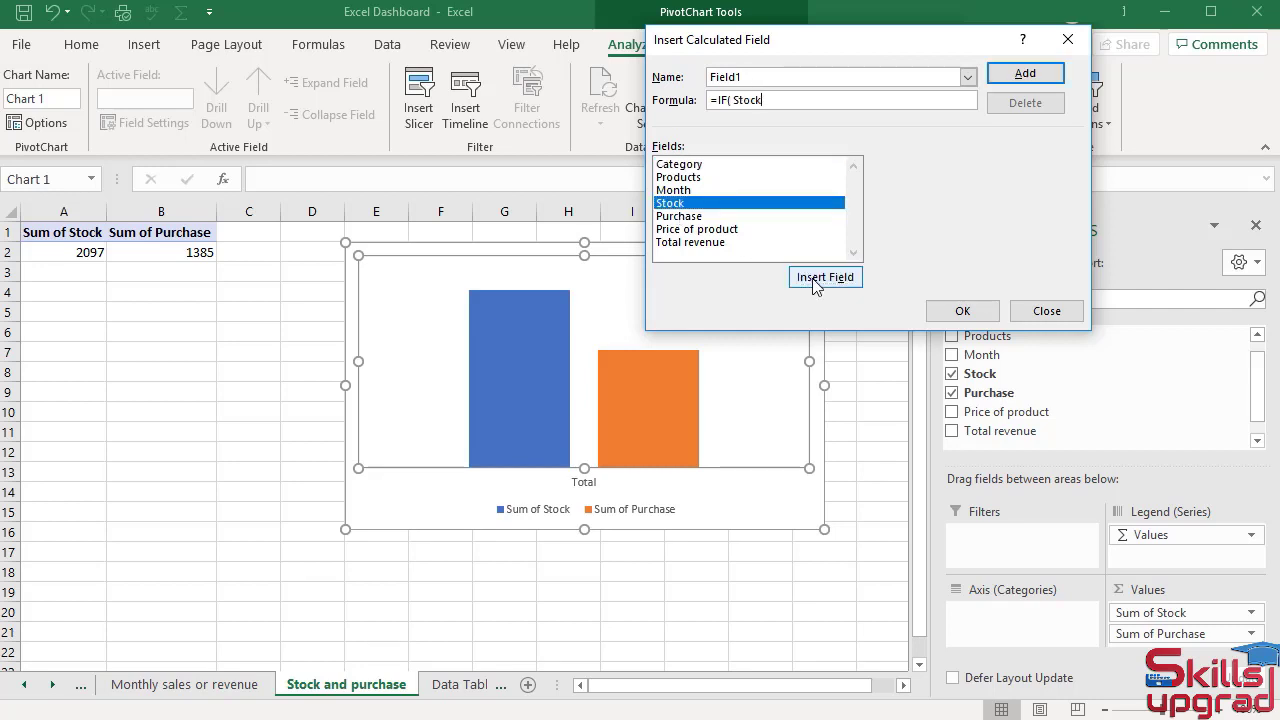
pyautogui.write('>')
pyautogui.click(687, 216)
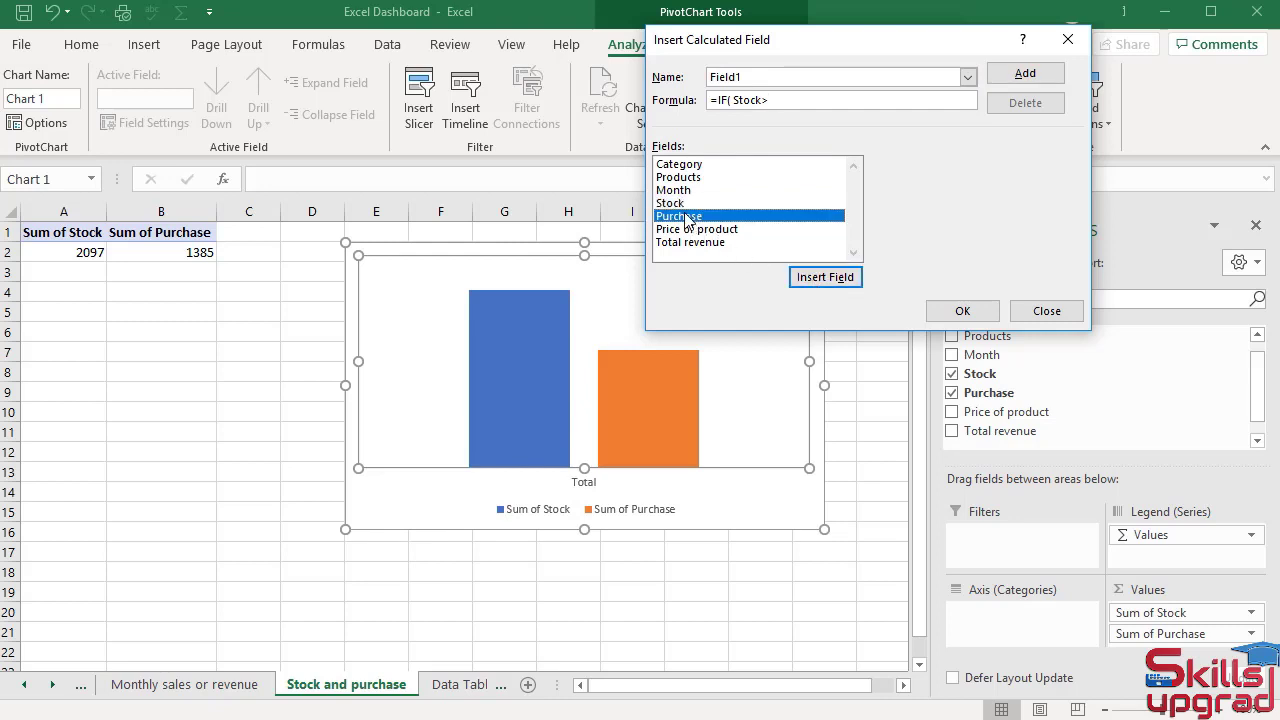
pyautogui.click(824, 284)
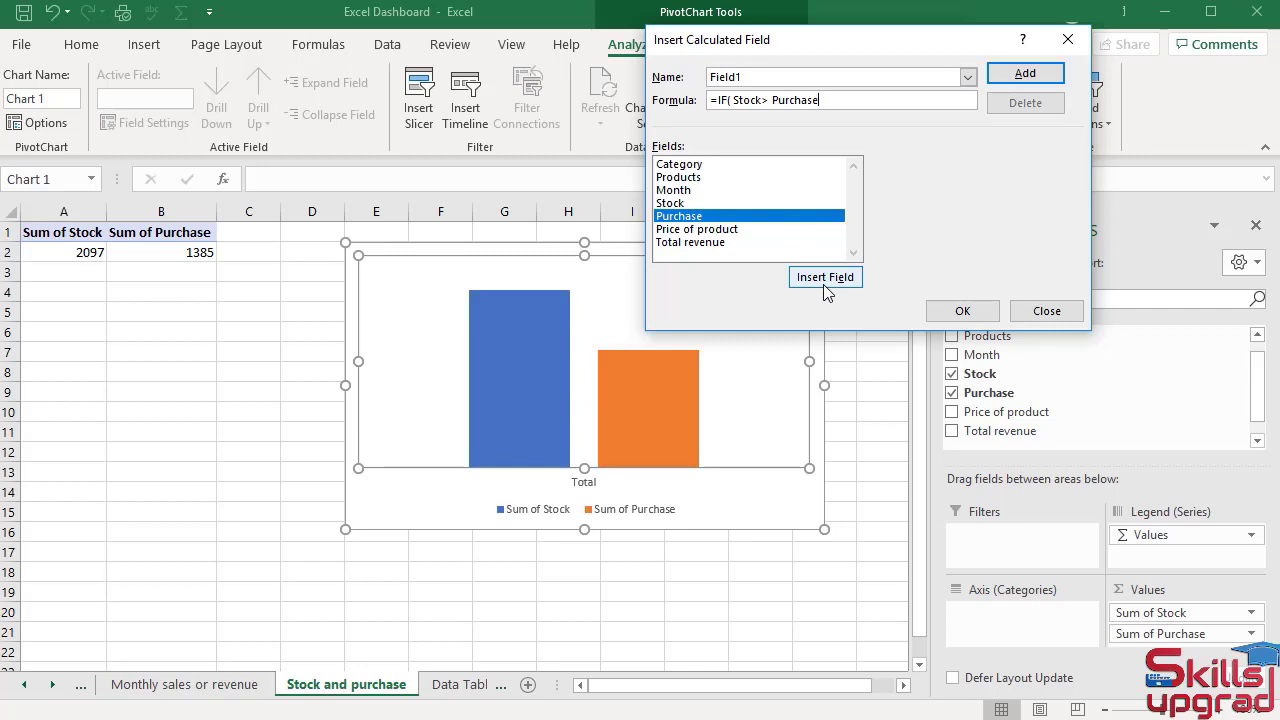
# - Complete the IF formula with Stock- Purchase as the true result and " " as the false result
pyautogui.write(',')
pyautogui.click(679, 205)
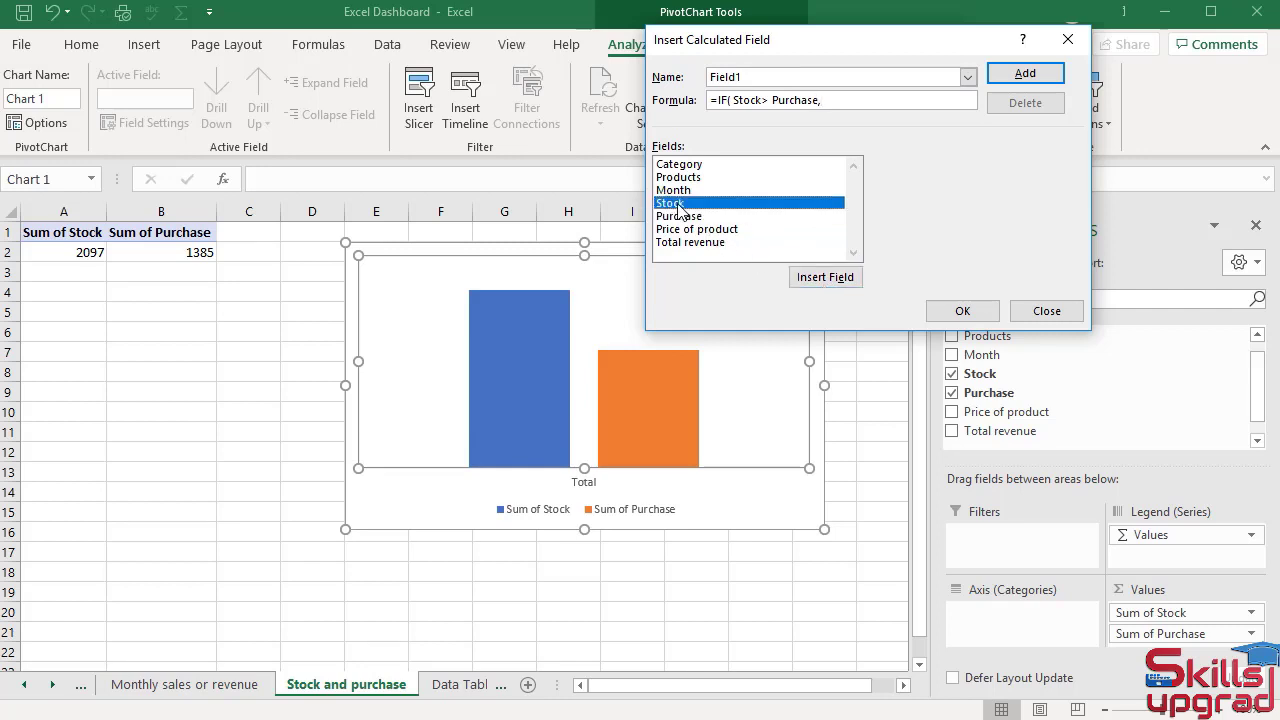
pyautogui.click(822, 277)
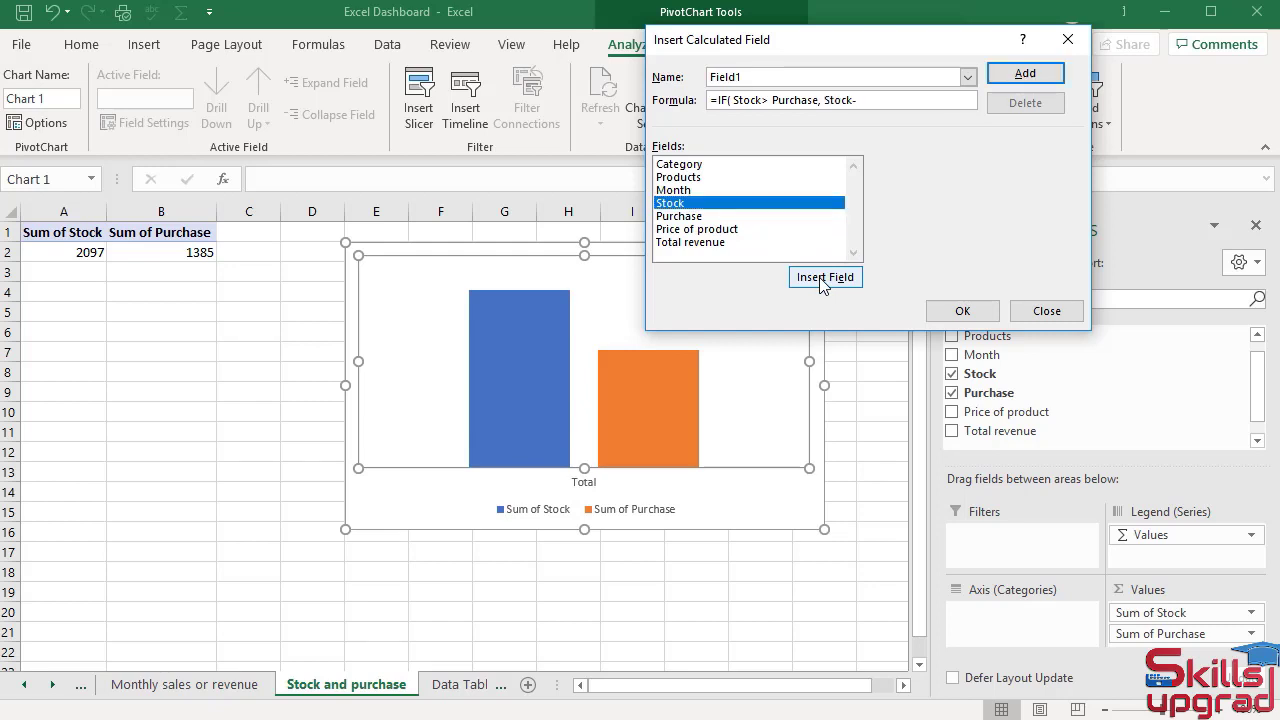
pyautogui.click(687, 219)
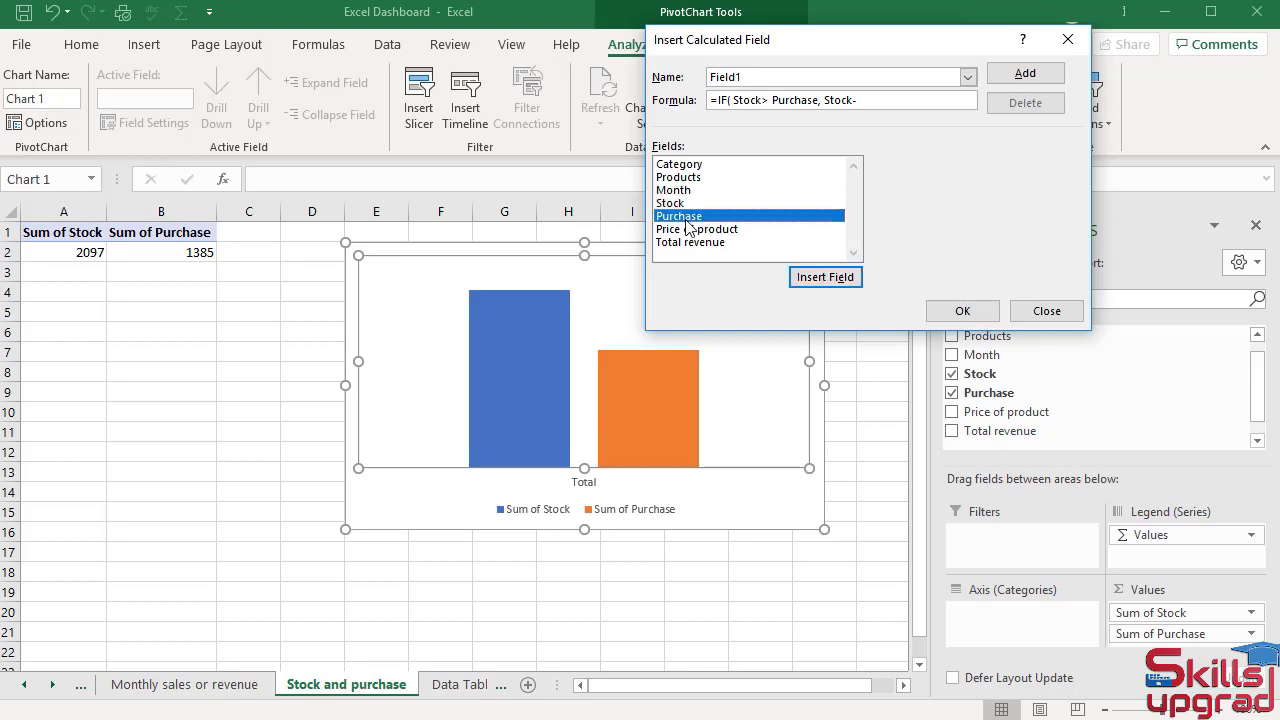
pyautogui.click(826, 278)
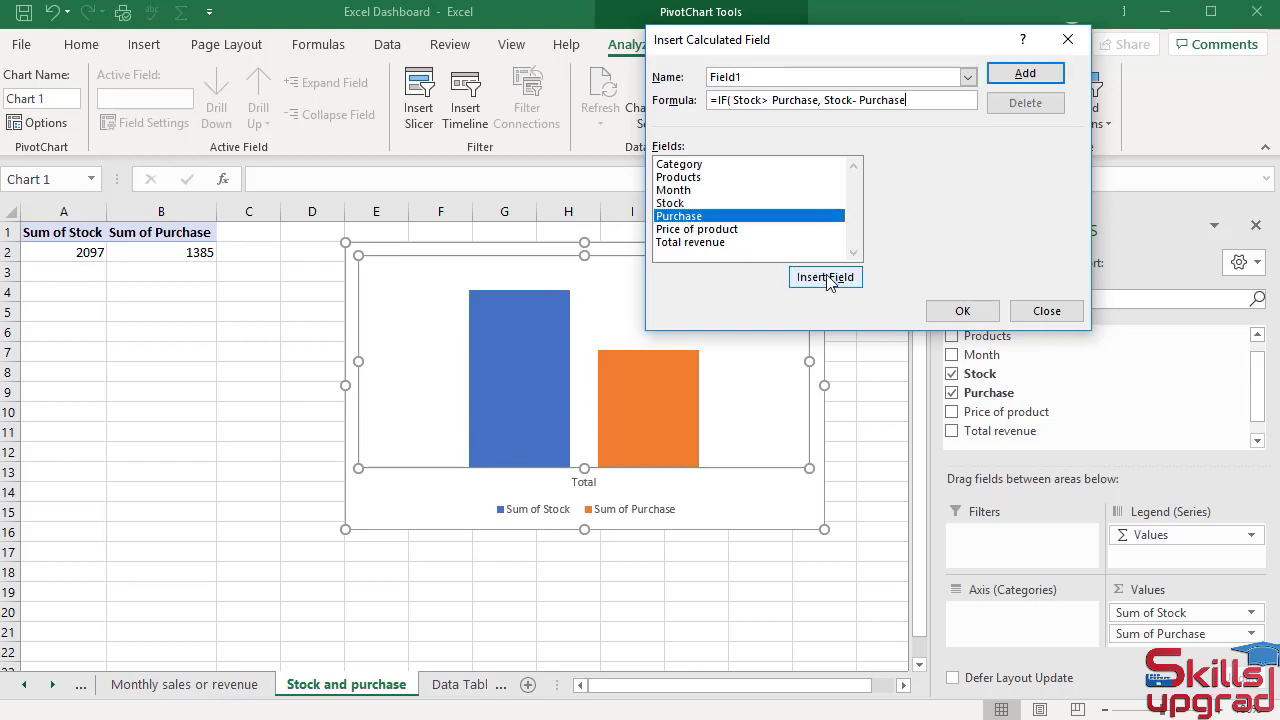
pyautogui.write(',"')
pyautogui.write('")')
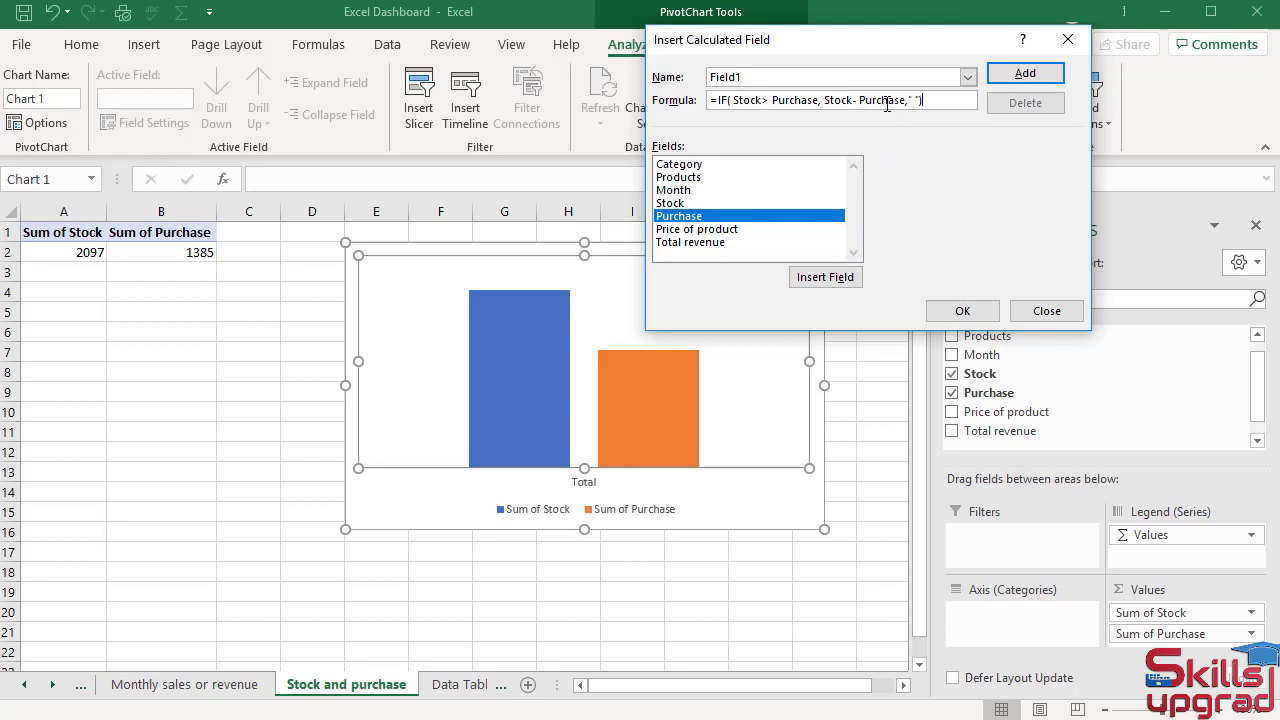
# - Name the calculated field "Remaining quantities" and add it to the field list
pyautogui.click(839, 80)
pyautogui.moveTo(745, 76); pyautogui.dragTo(710, 78)
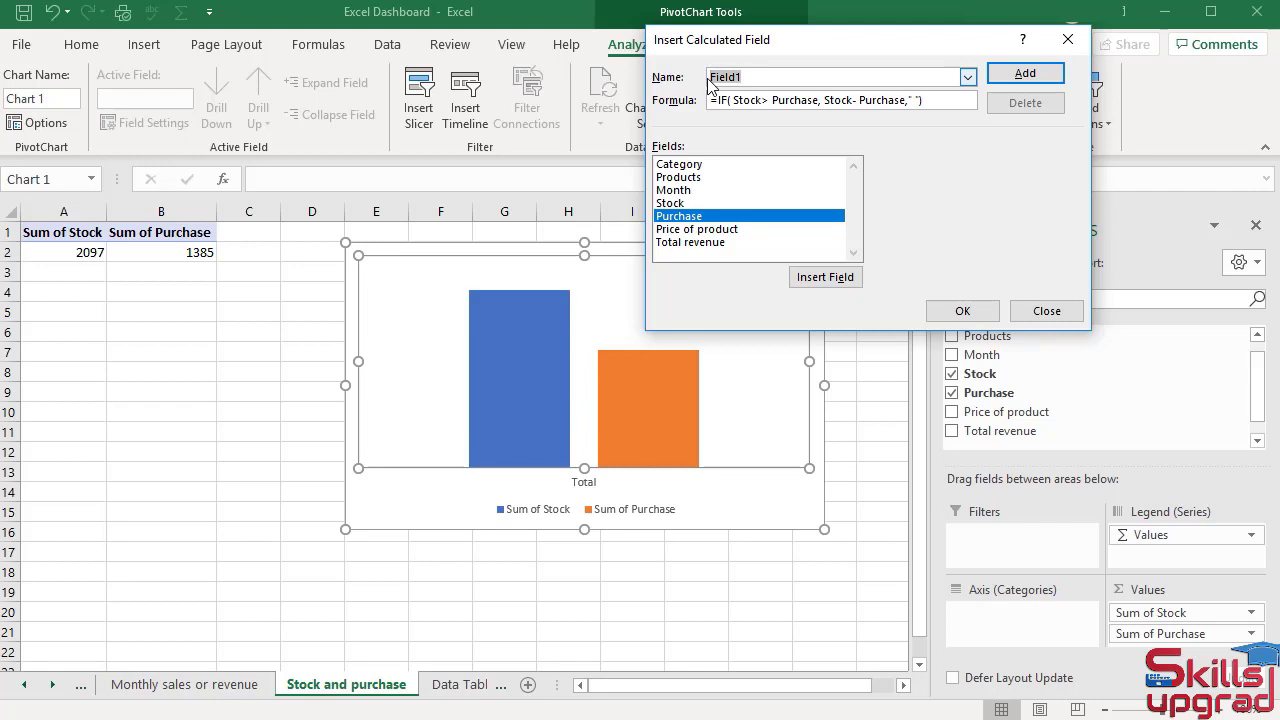
pyautogui.write('Remaining quantit')
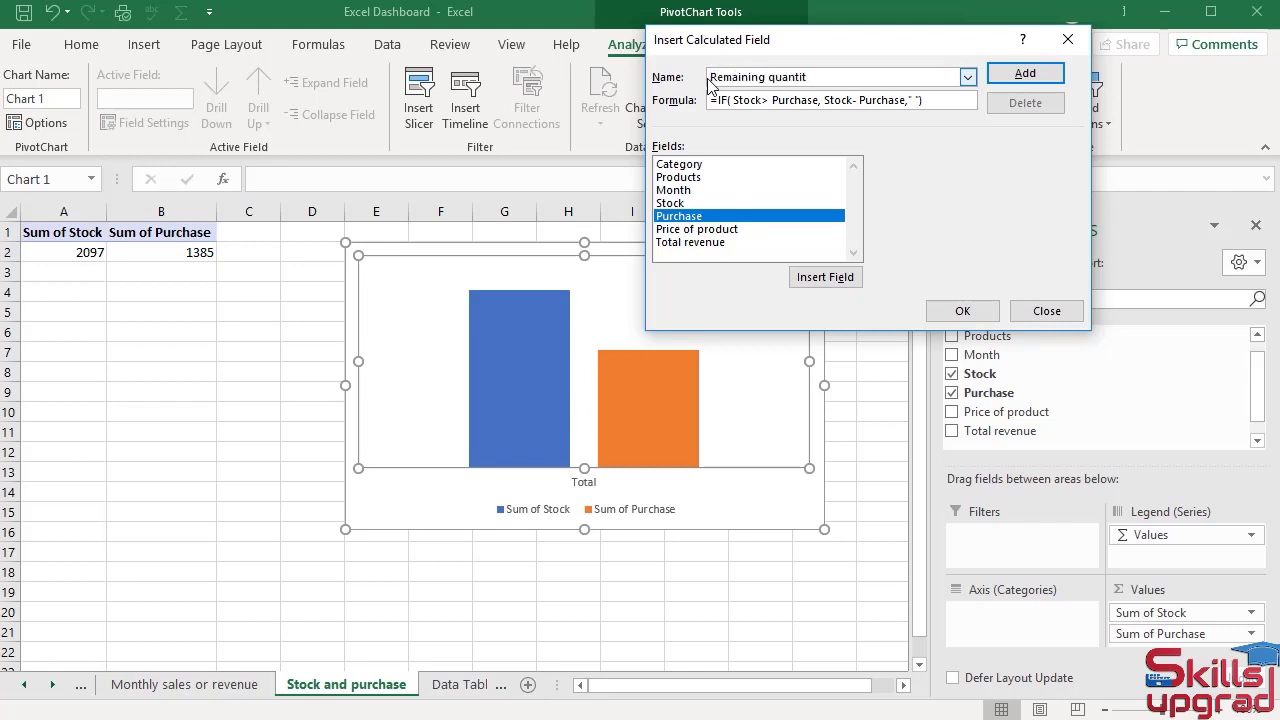
pyautogui.write('ies')
pyautogui.click(1009, 79)
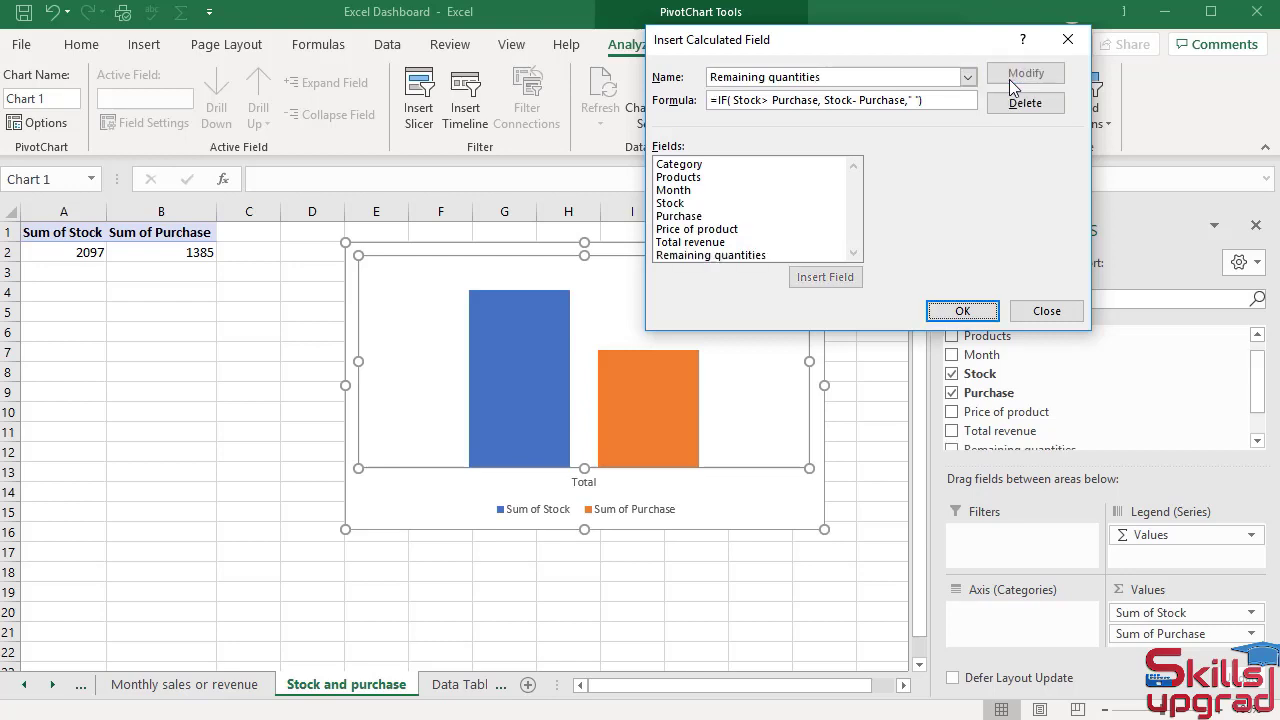
# - Confirm the calculated field so it is plotted in the PivotChart, and choose Combo as the chart type
pyautogui.click(963, 310)
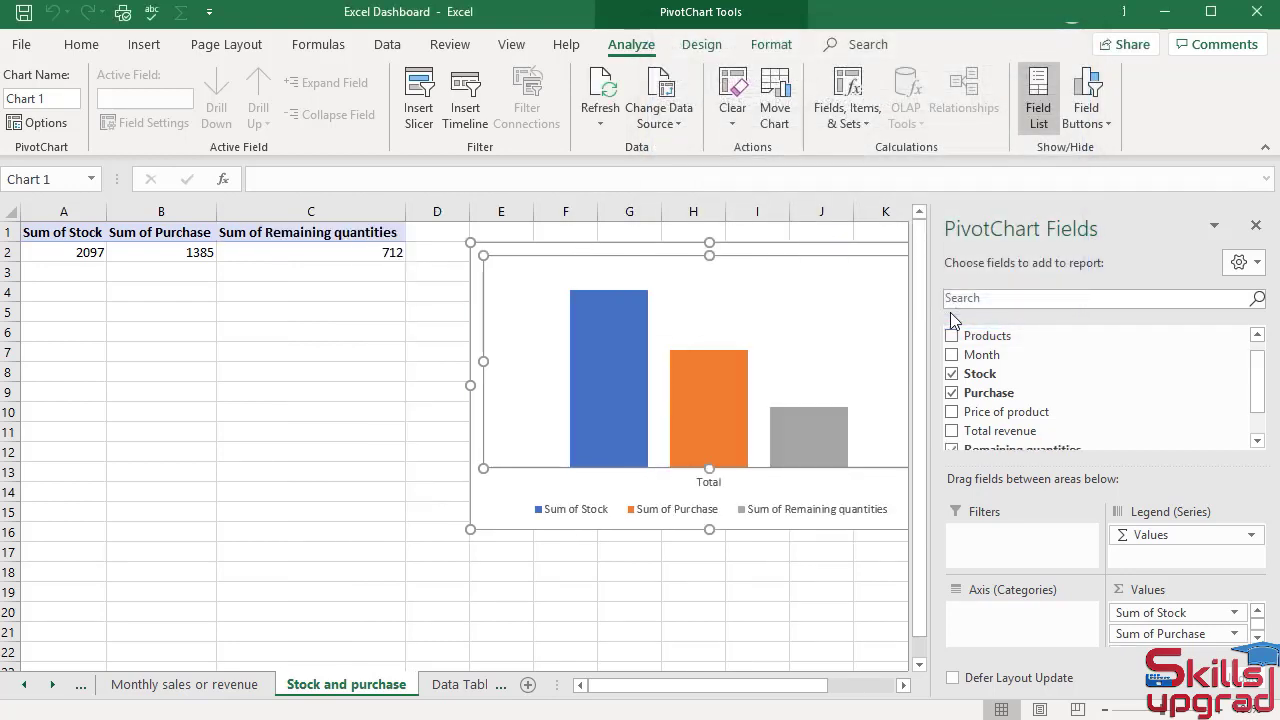
pyautogui.click(713, 44)
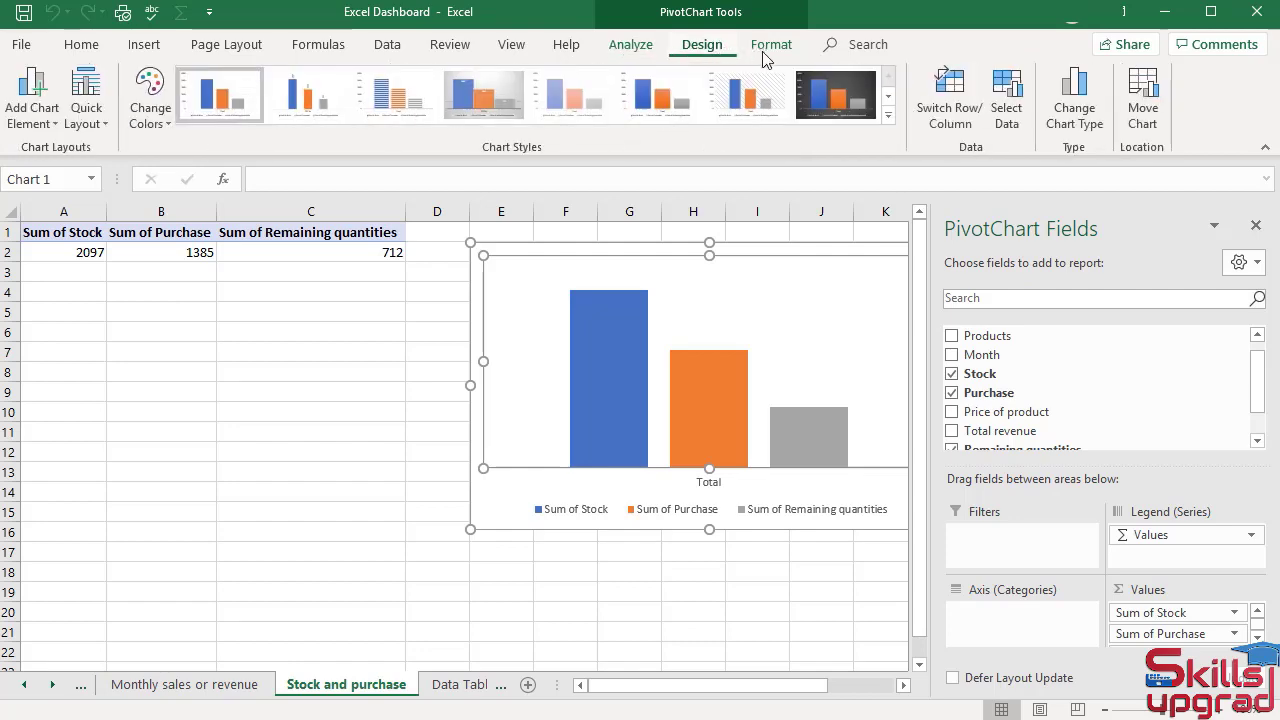
pyautogui.click(1066, 110)
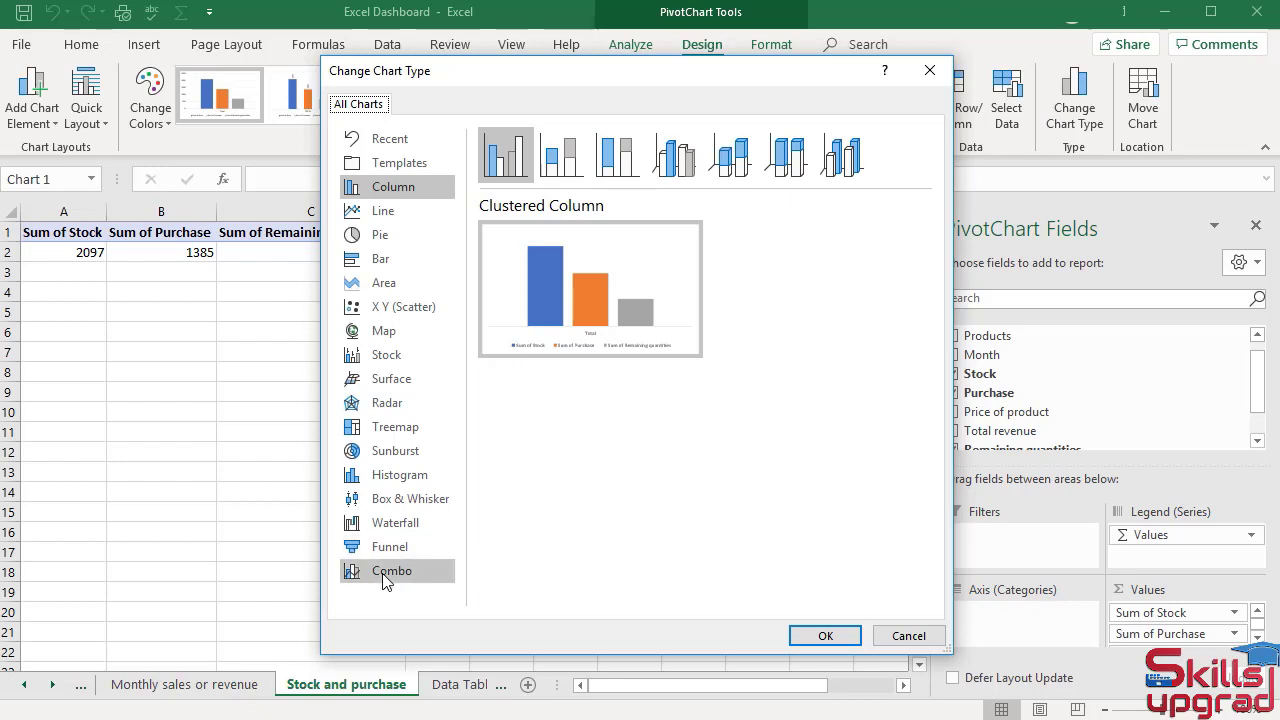
pyautogui.click(387, 576)
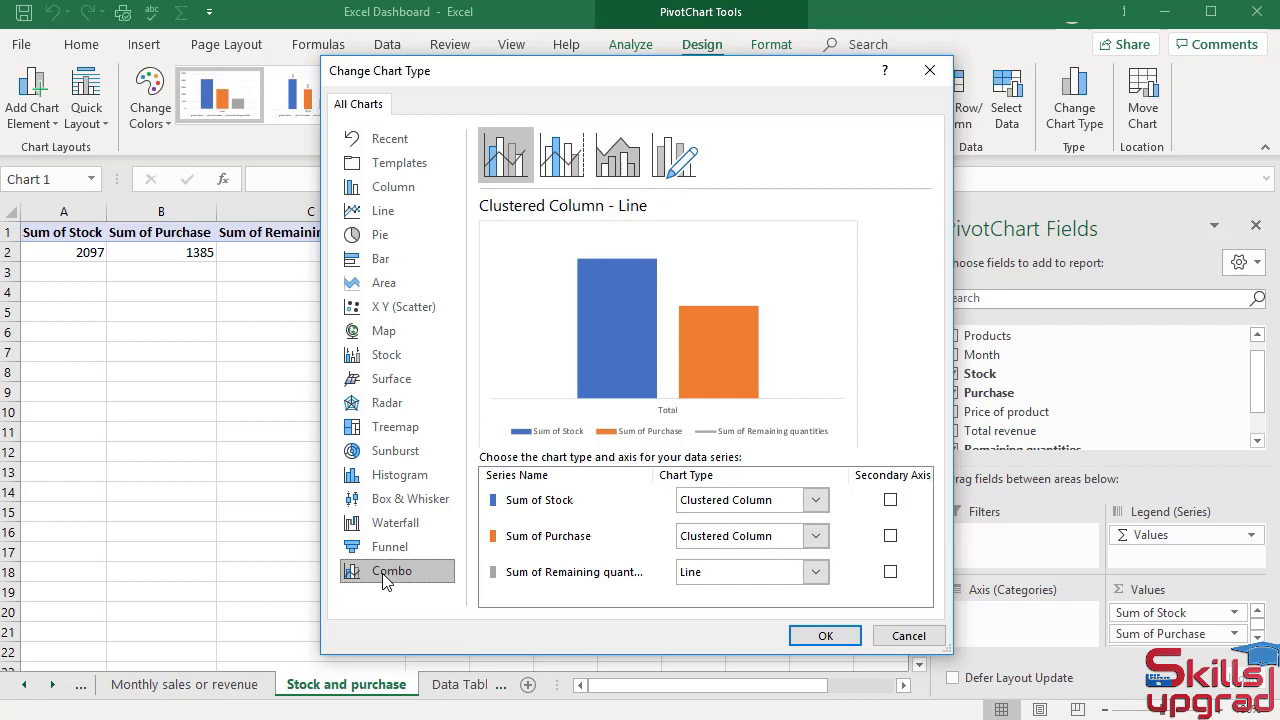
# - Set Sum of Purchase to Line with Markers and Sum of Remaining quantities to Clustered Column, and apply the combo chart
pyautogui.click(815, 536)
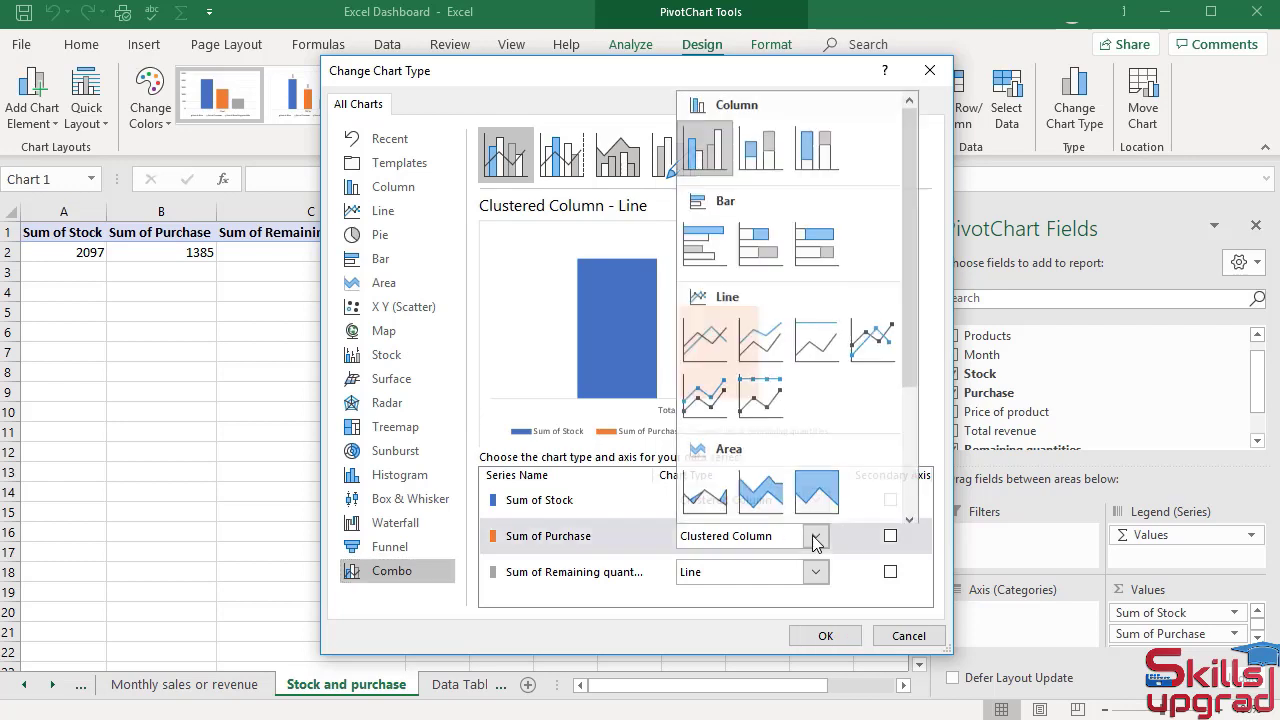
pyautogui.click(872, 336)
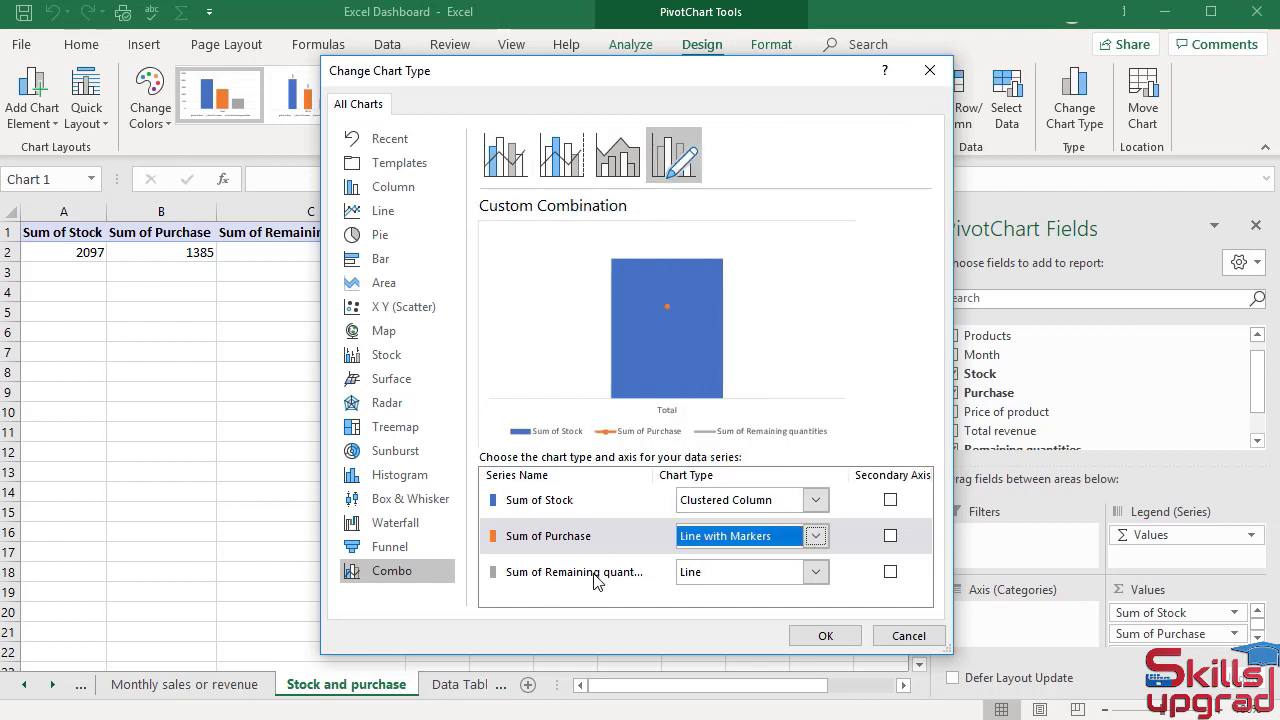
pyautogui.click(813, 574)
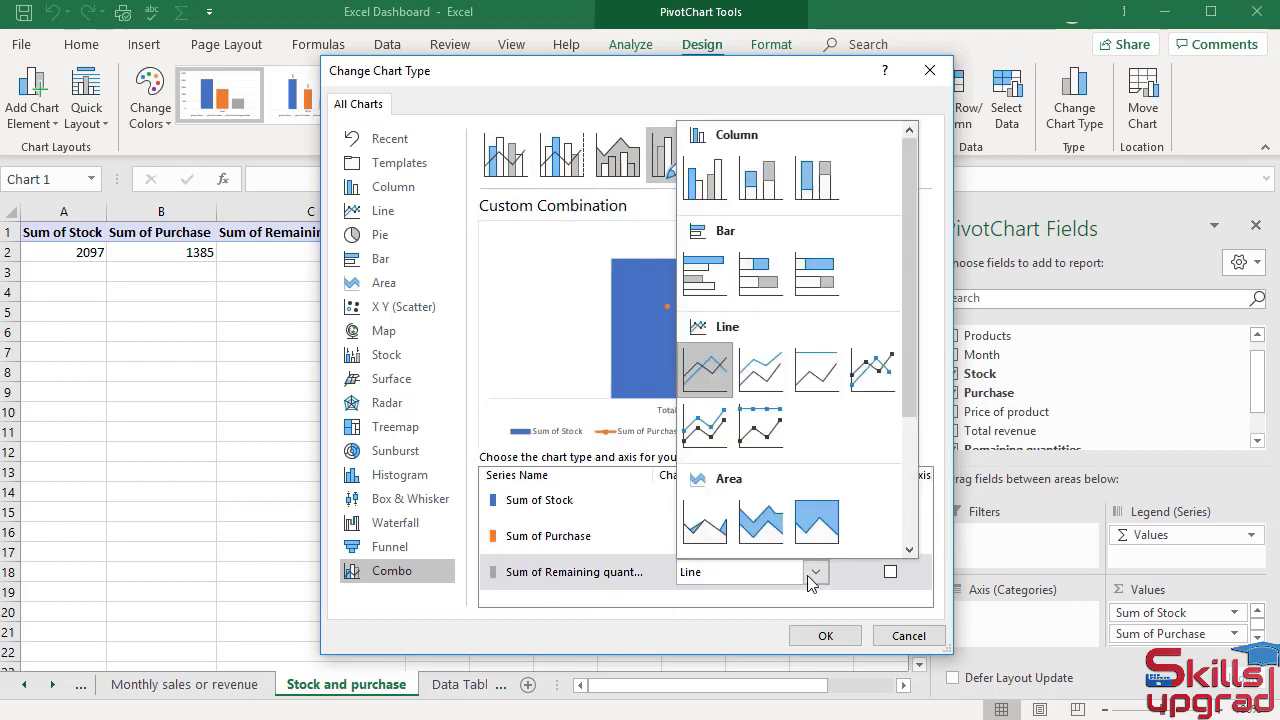
pyautogui.click(706, 188)
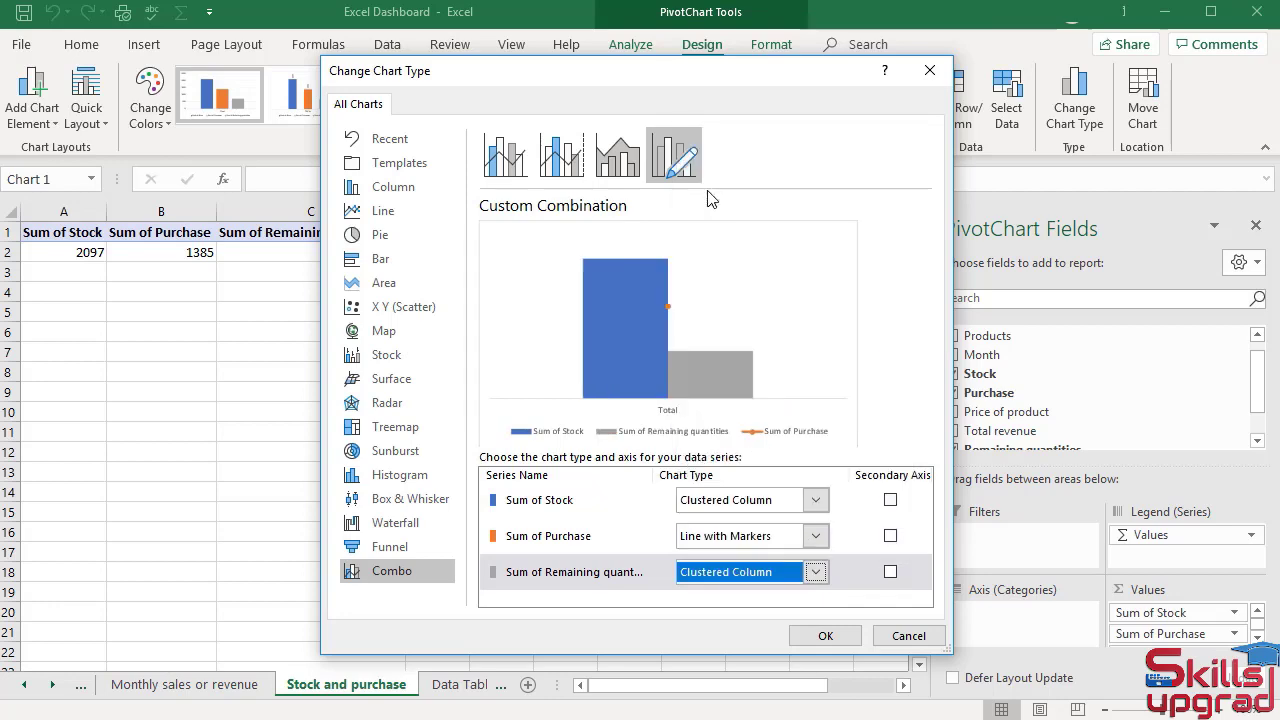
pyautogui.click(818, 635)
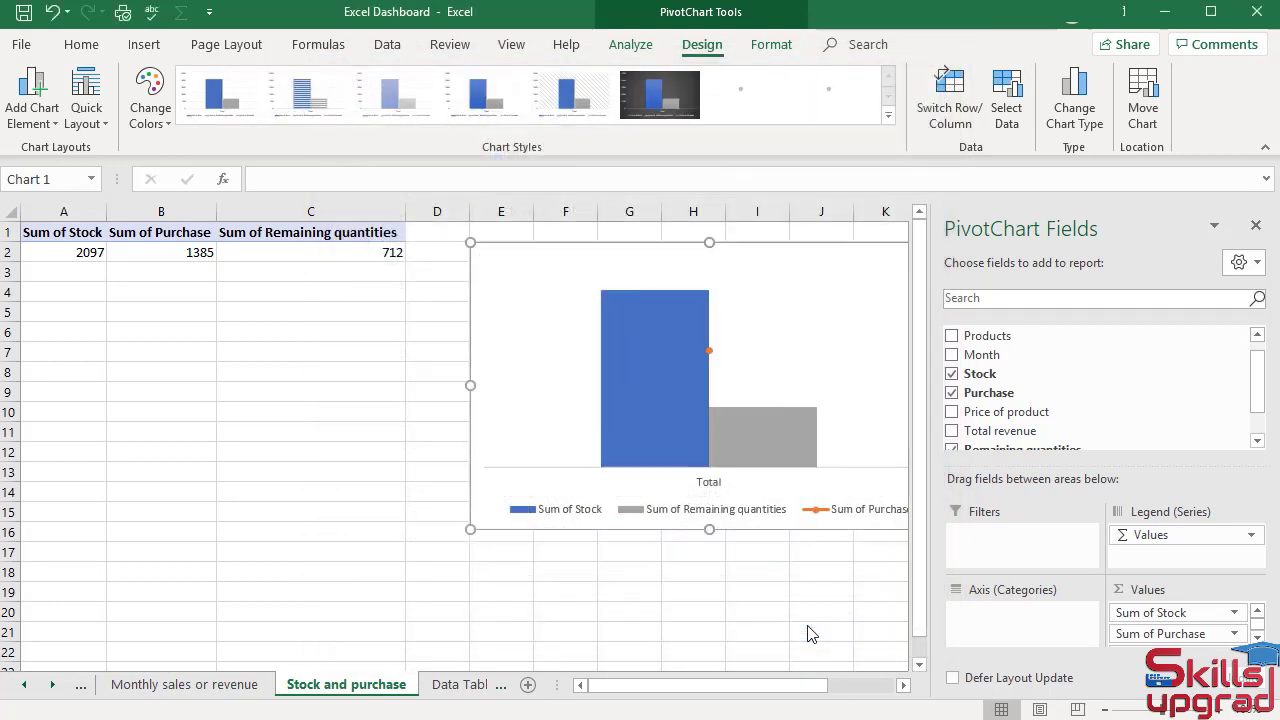
# - Hide the PivotChart field list and set the Sum of Remaining quantities series overlap to 100%
pyautogui.doubleClick(830, 340)
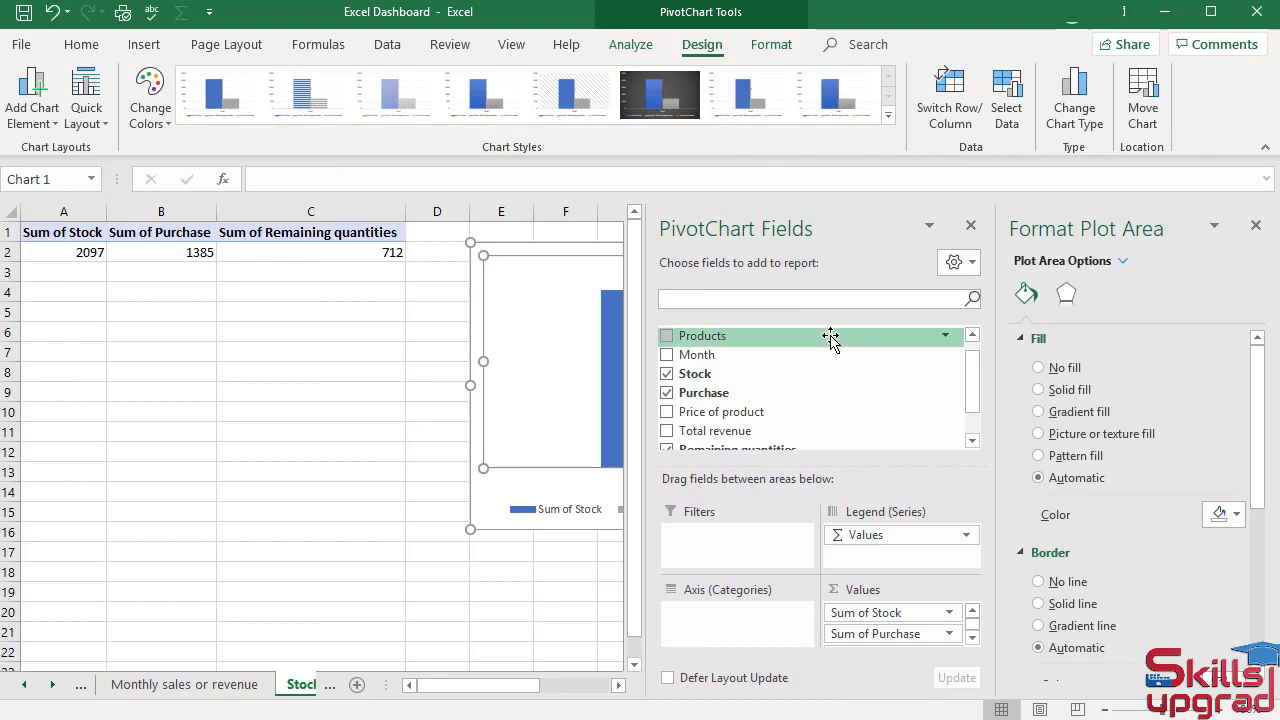
pyautogui.click(971, 228)
pyautogui.click(795, 431)
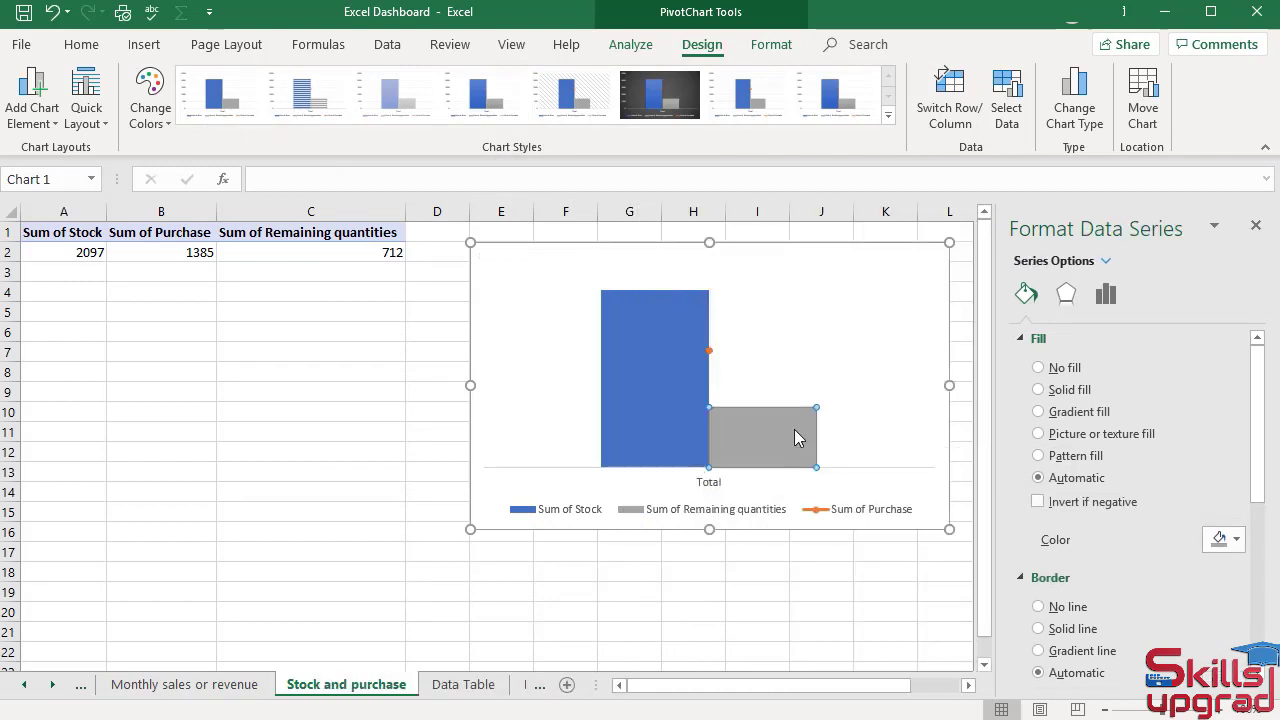
pyautogui.click(1105, 295)
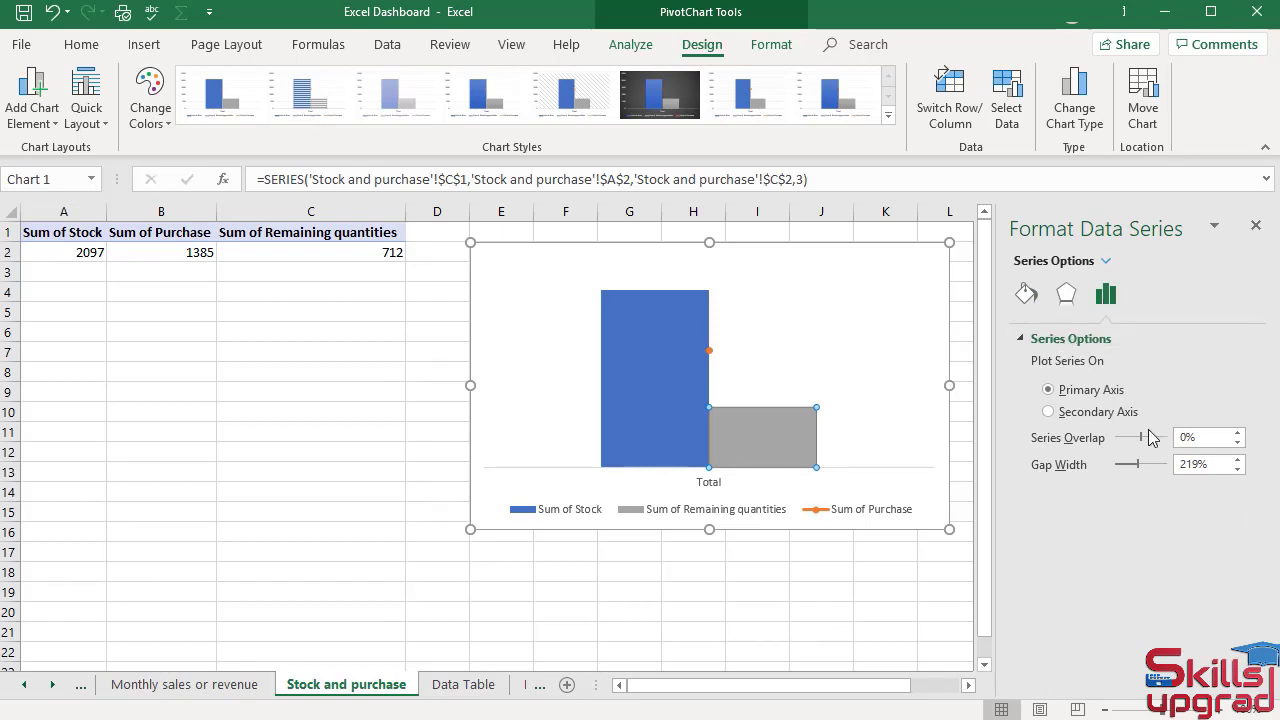
pyautogui.moveTo(1142, 438); pyautogui.dragTo(1170, 438)
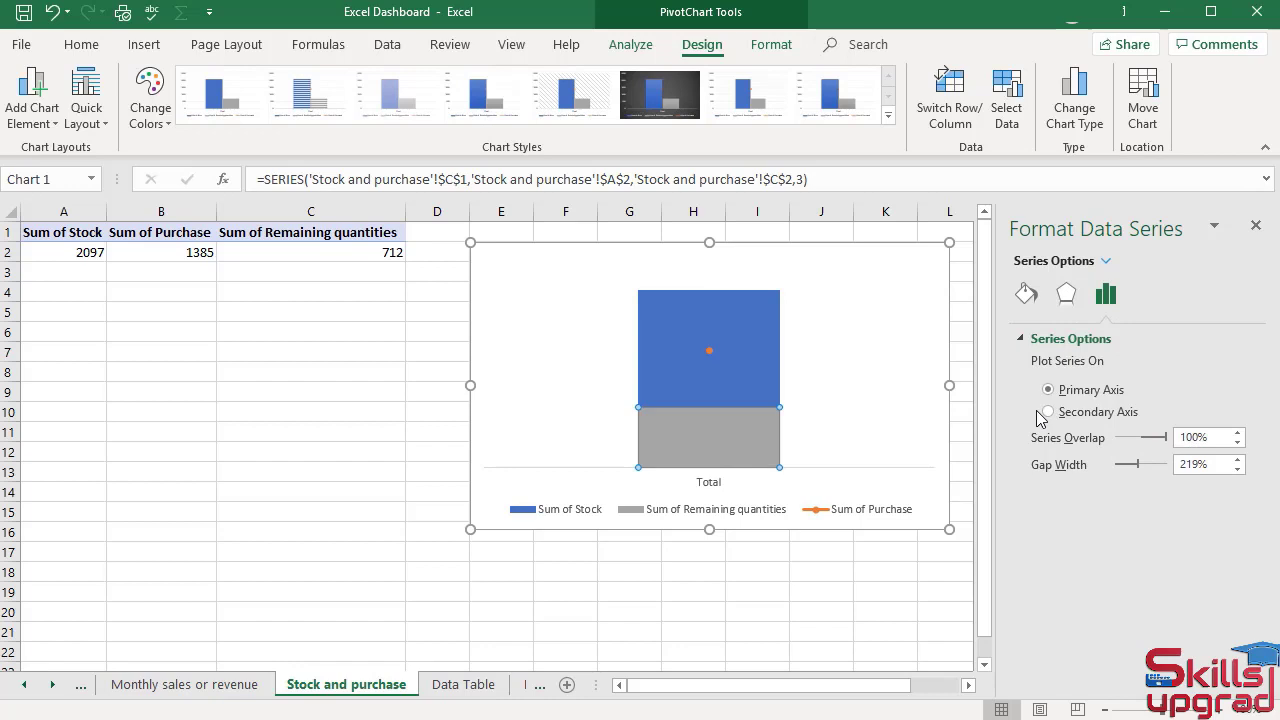
# - Fill the Sum of Remaining quantities column with the green theme colour
pyautogui.click(1026, 296)
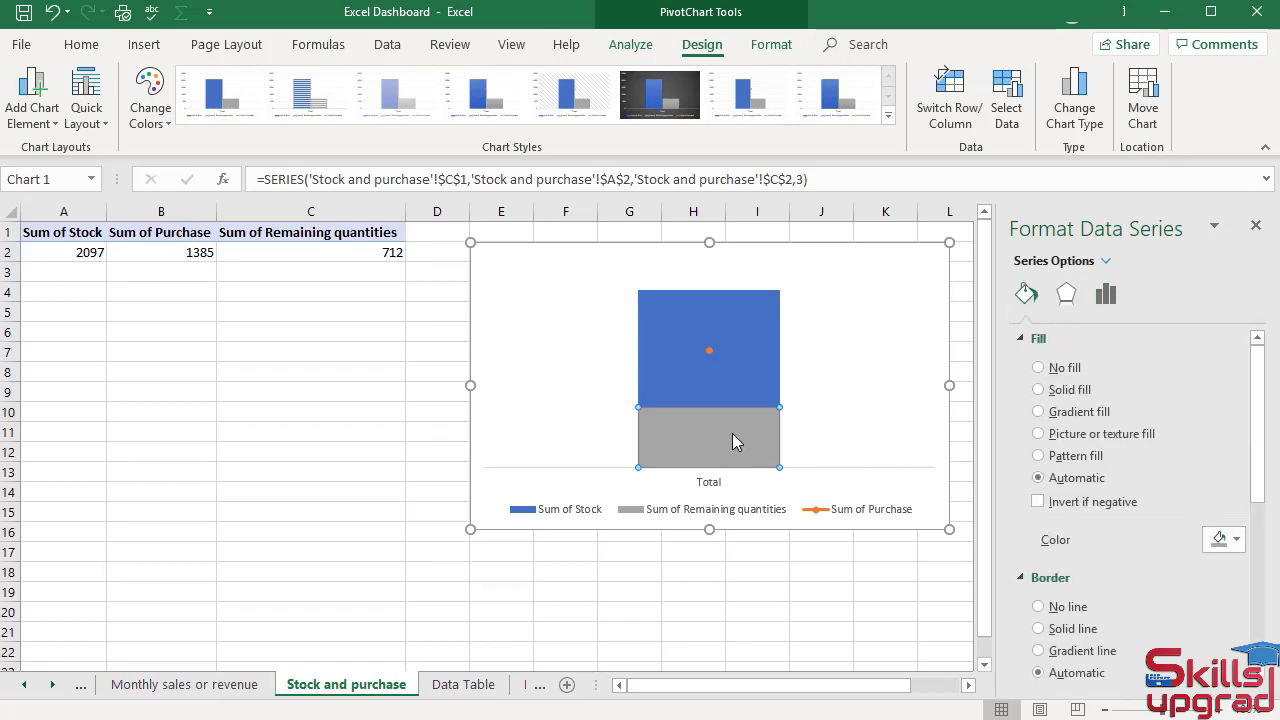
pyautogui.moveTo(732, 433)
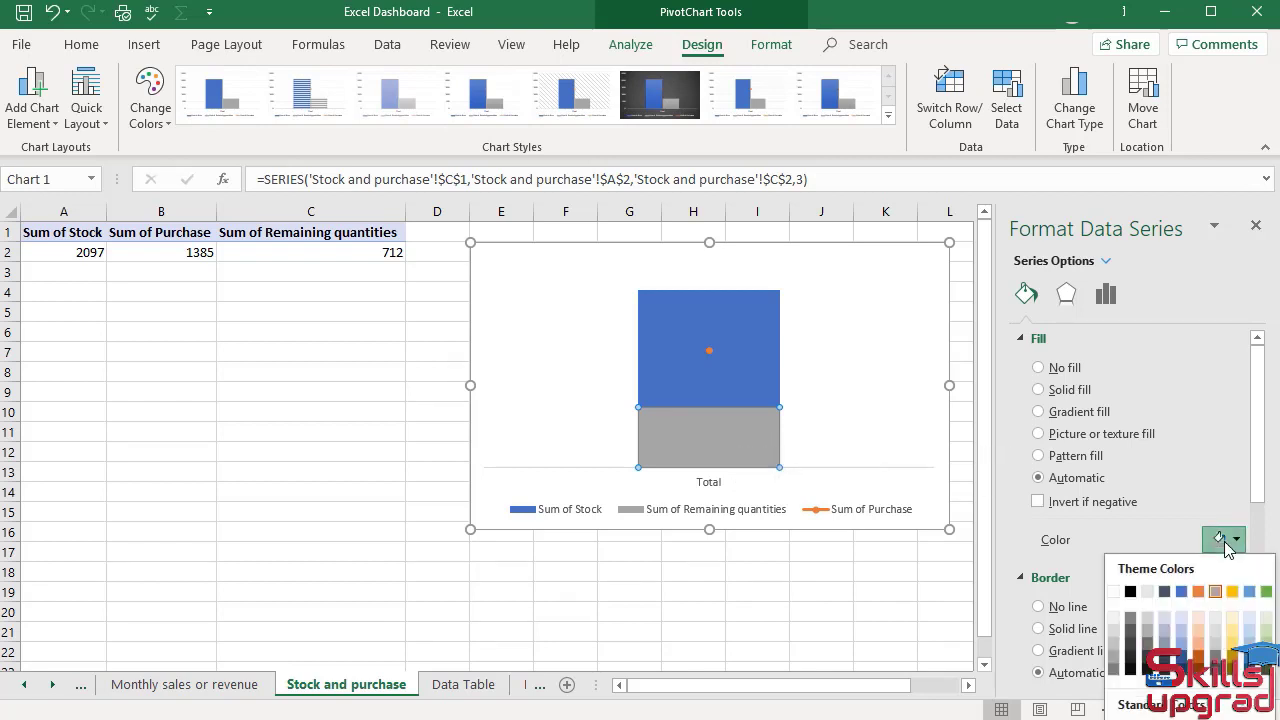
pyautogui.click(1266, 591)
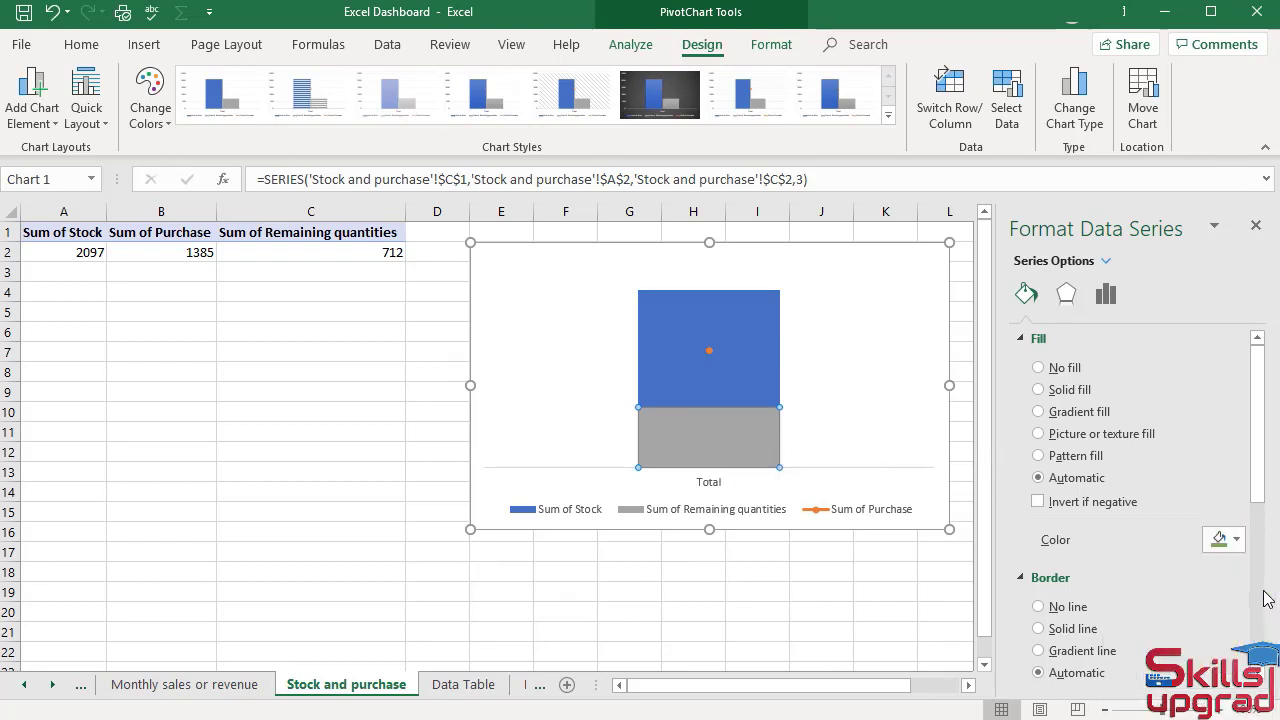
# - Change the Sum of Purchase marker to the built-in long dash type
pyautogui.click(709, 350)
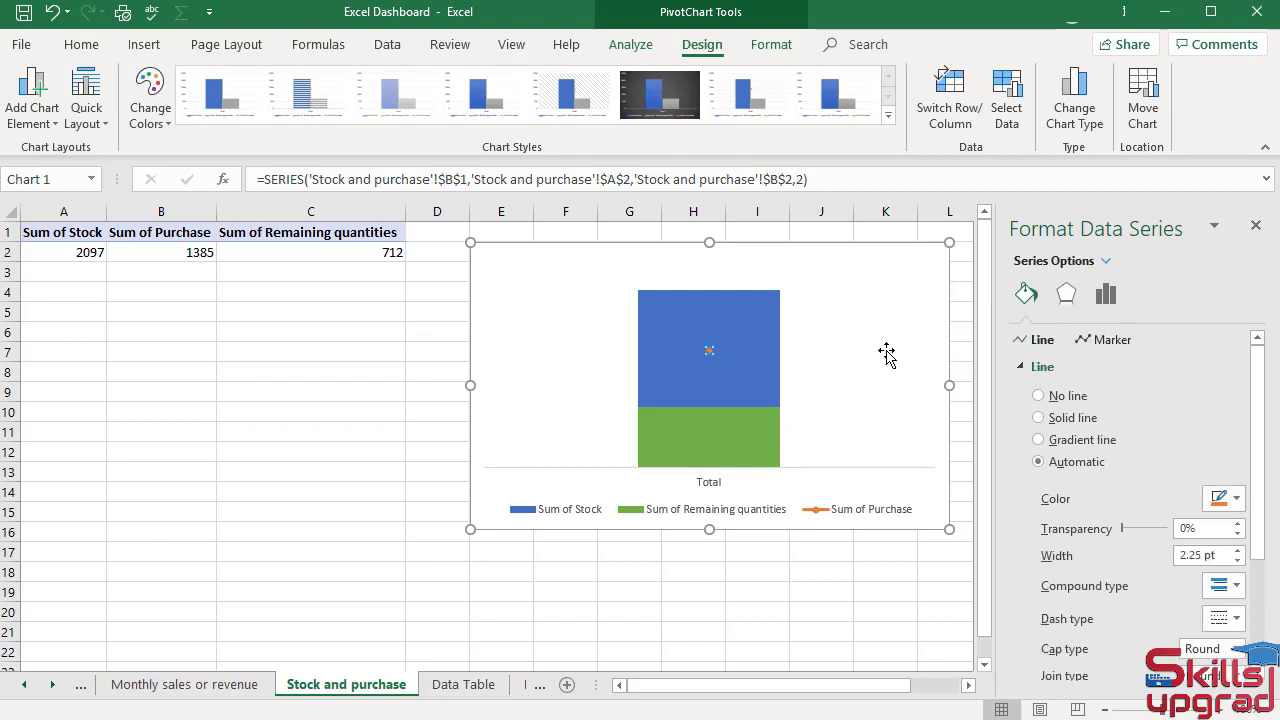
pyautogui.click(1104, 340)
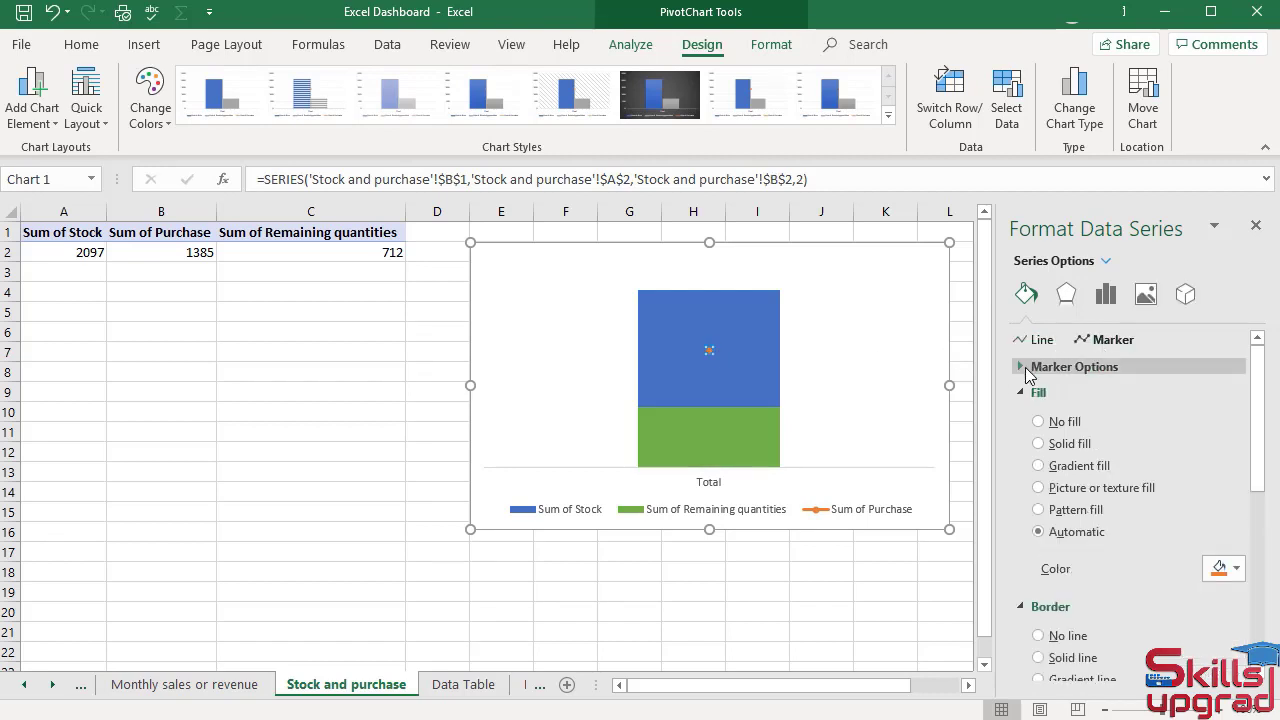
pyautogui.click(1017, 370)
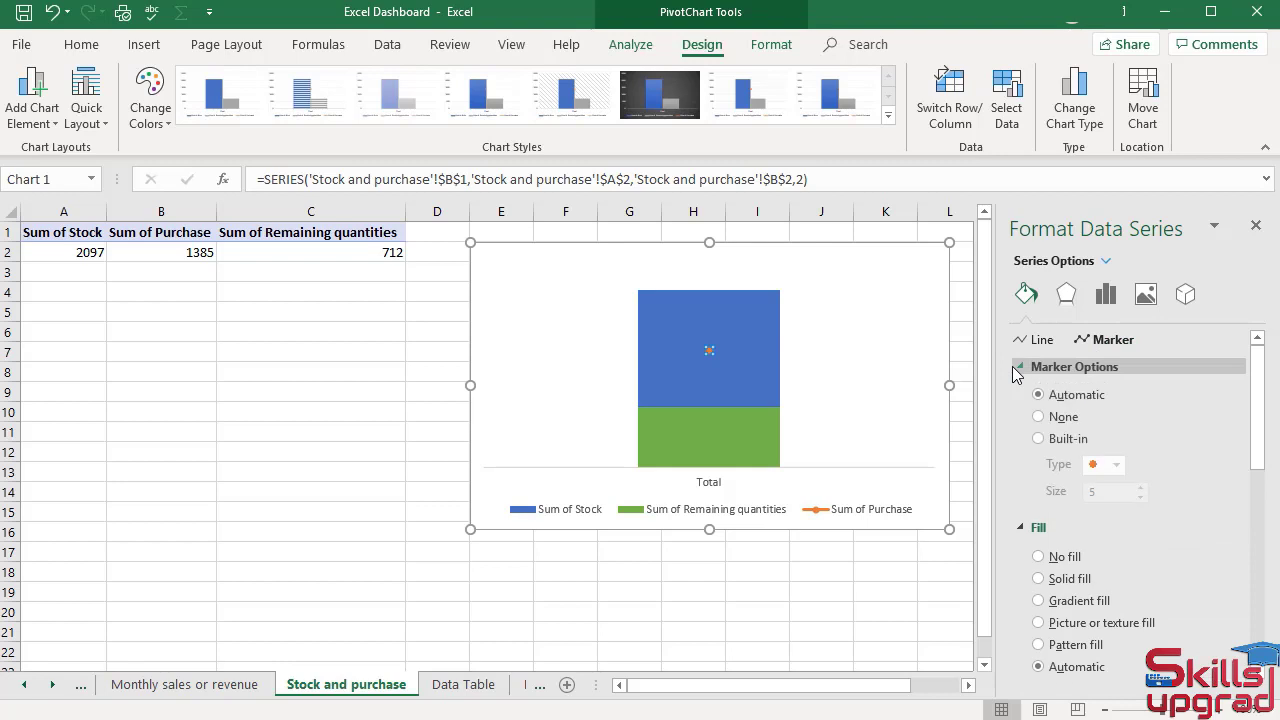
pyautogui.click(1039, 439)
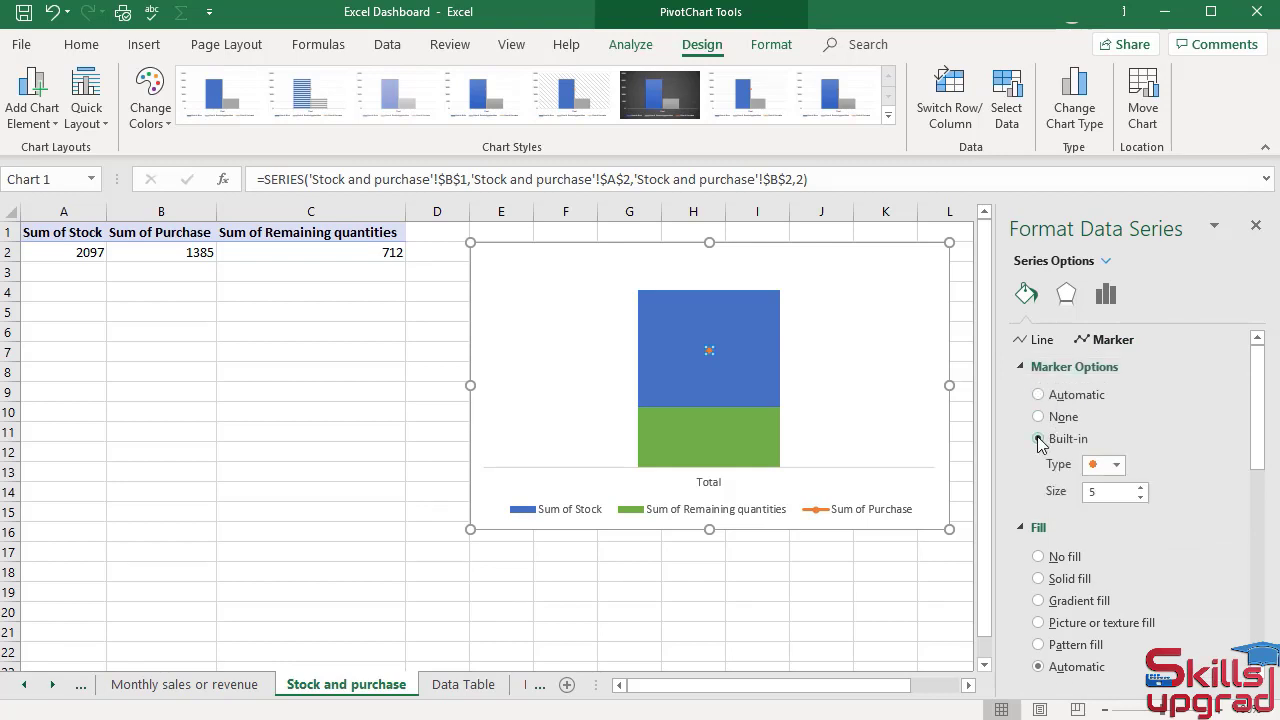
pyautogui.click(1117, 466)
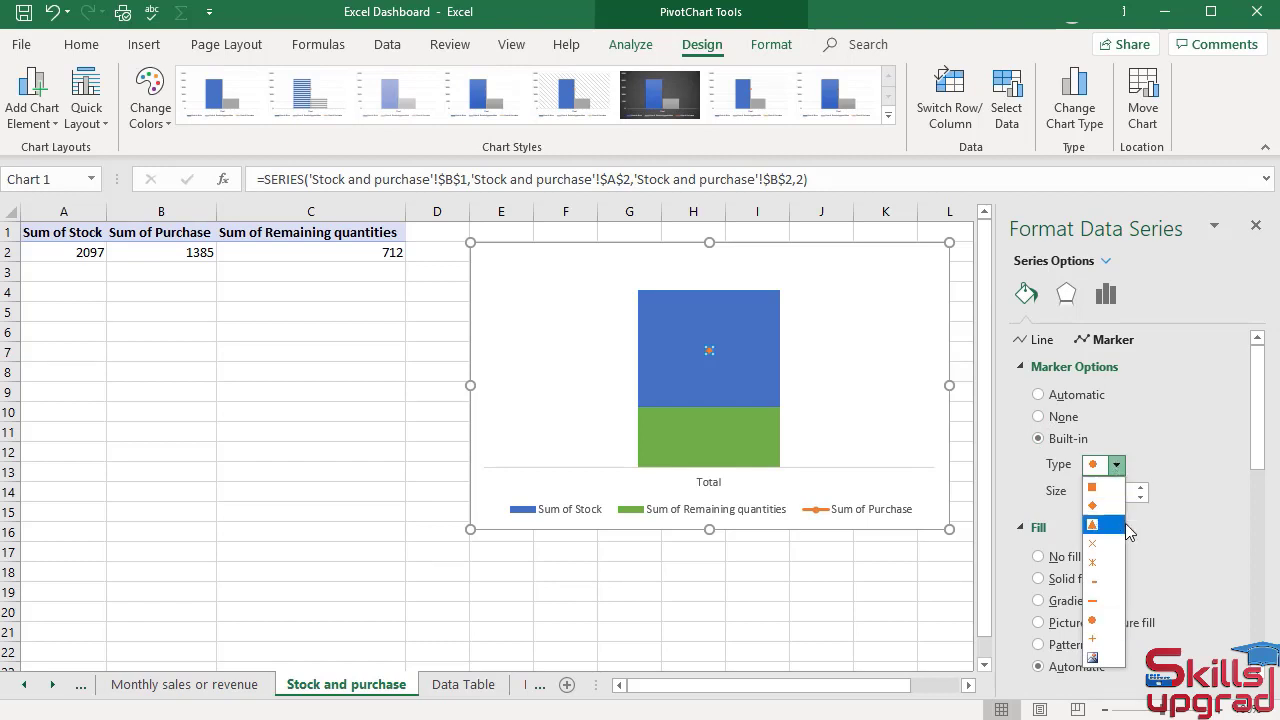
pyautogui.click(1095, 601)
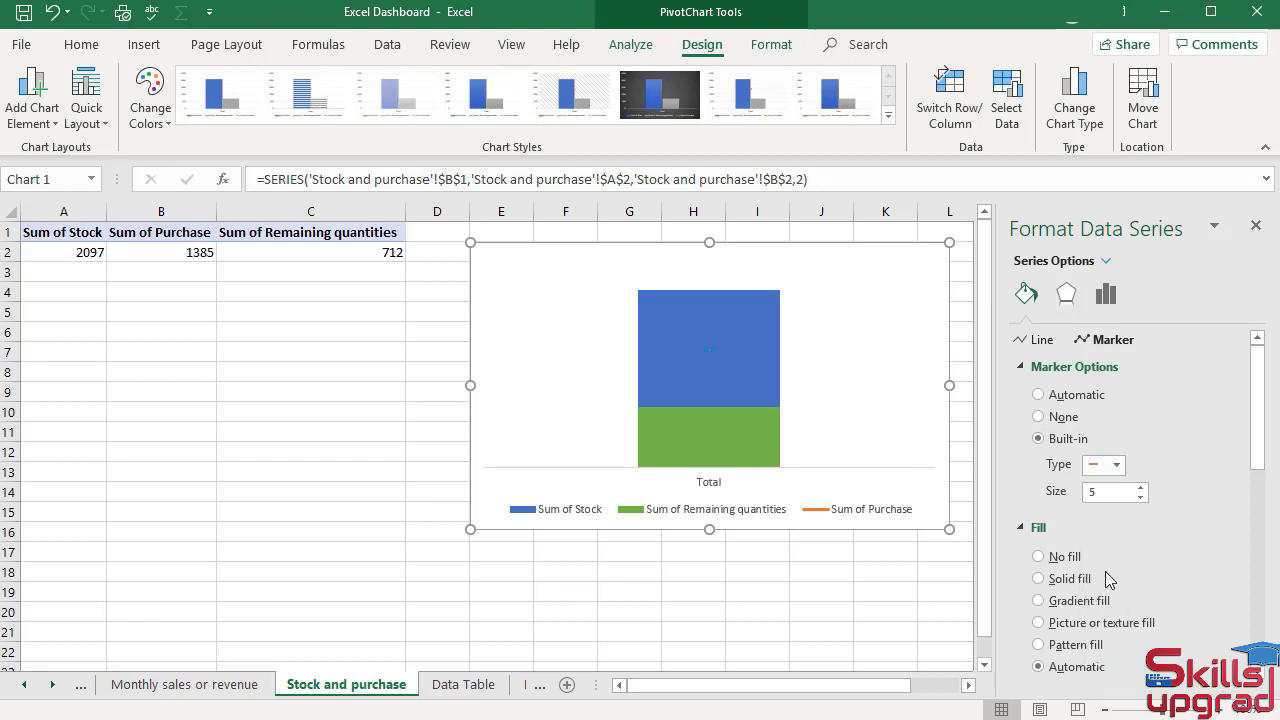
# - Set the Sum of Purchase marker size to 50
pyautogui.click(1140, 487)
pyautogui.click(1098, 494)
pyautogui.press('BackSpace')
pyautogui.write('50')
pyautogui.press('Return')
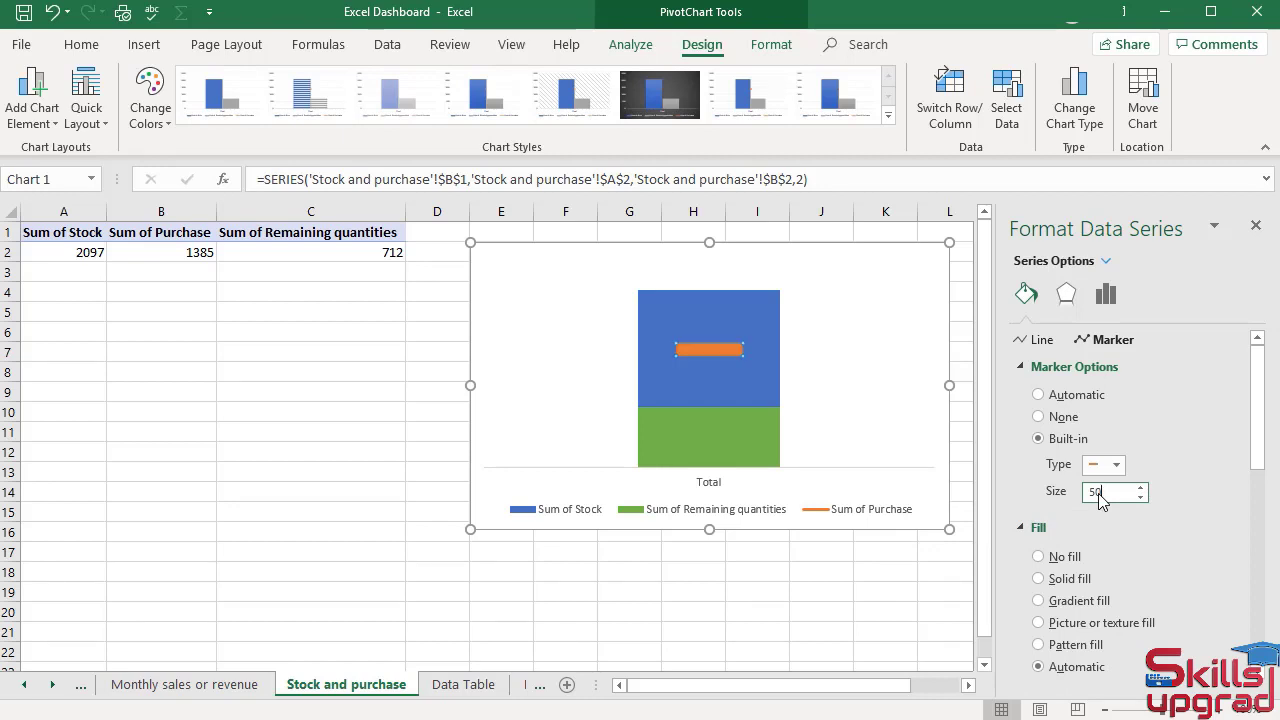
# - Narrow the PivotChart so that it spans columns E to G
pyautogui.moveTo(949, 386); pyautogui.dragTo(634, 422)
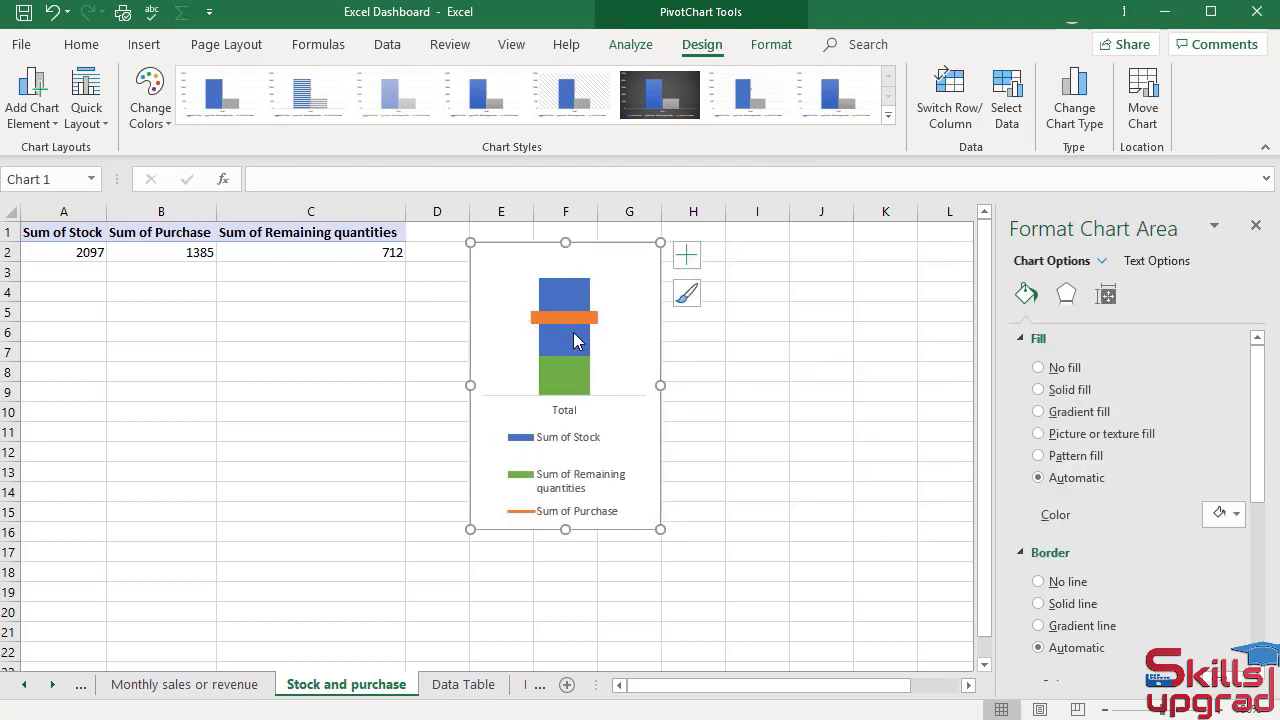
pyautogui.moveTo(576, 341)
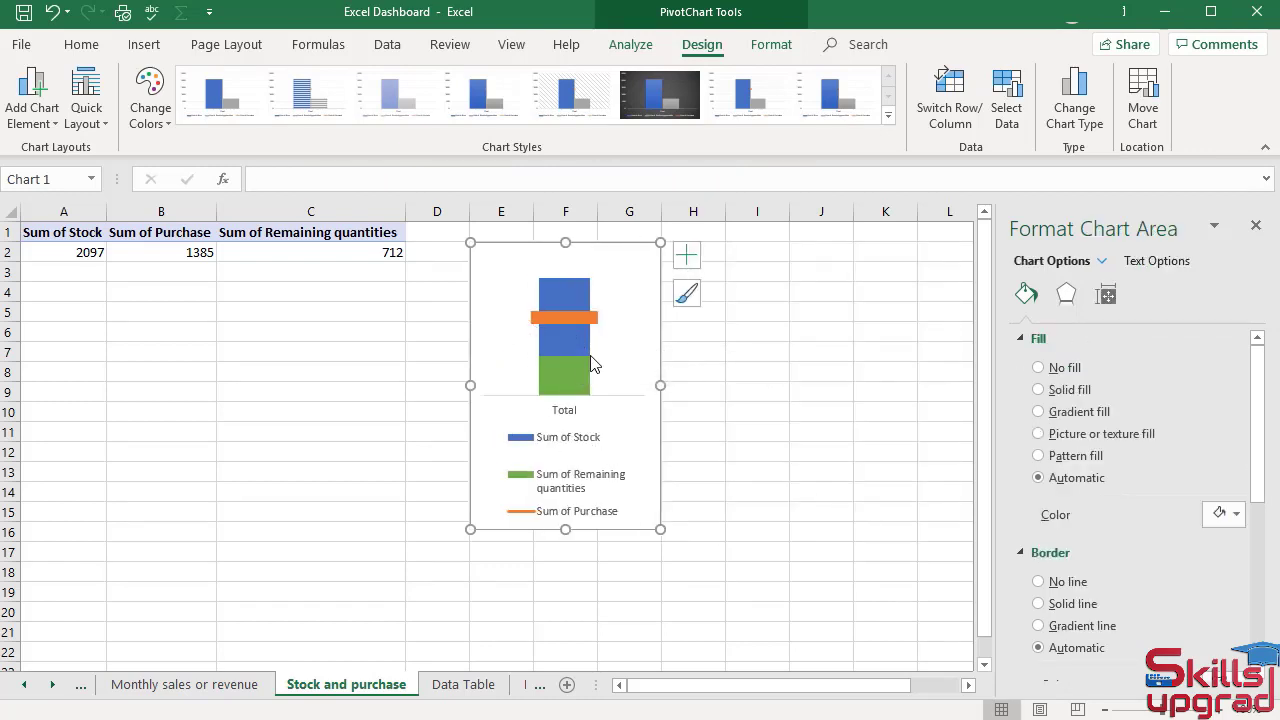